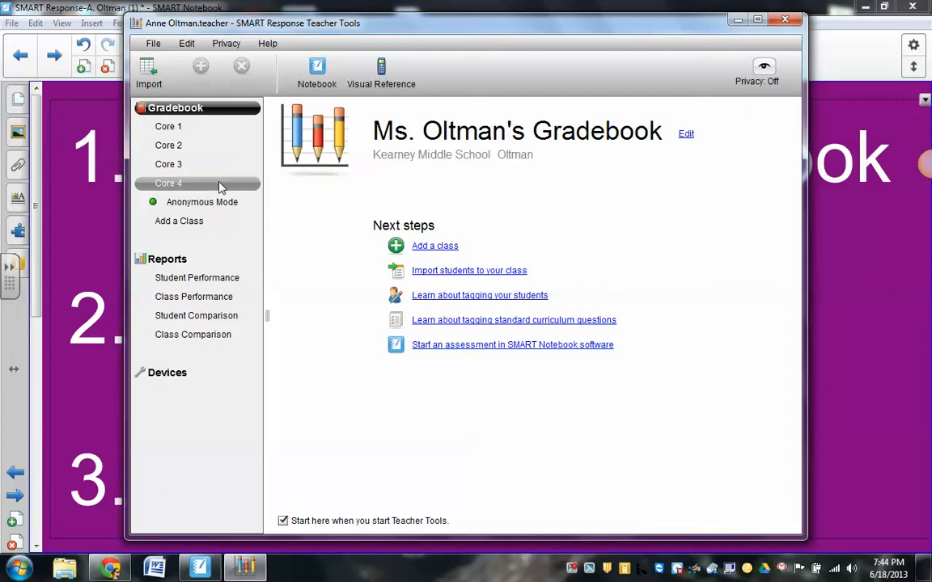
# Add a class named Core 5 to the gradebook, leaving period and location blank and entering a new passing grade.
pyautogui.click(194, 226)
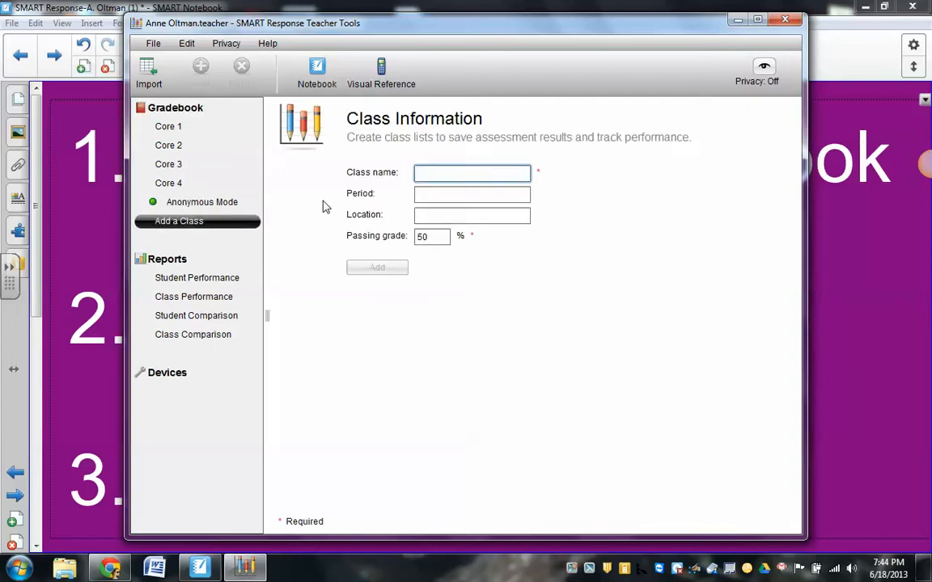
pyautogui.write('Core 5')
pyautogui.press('Tab')
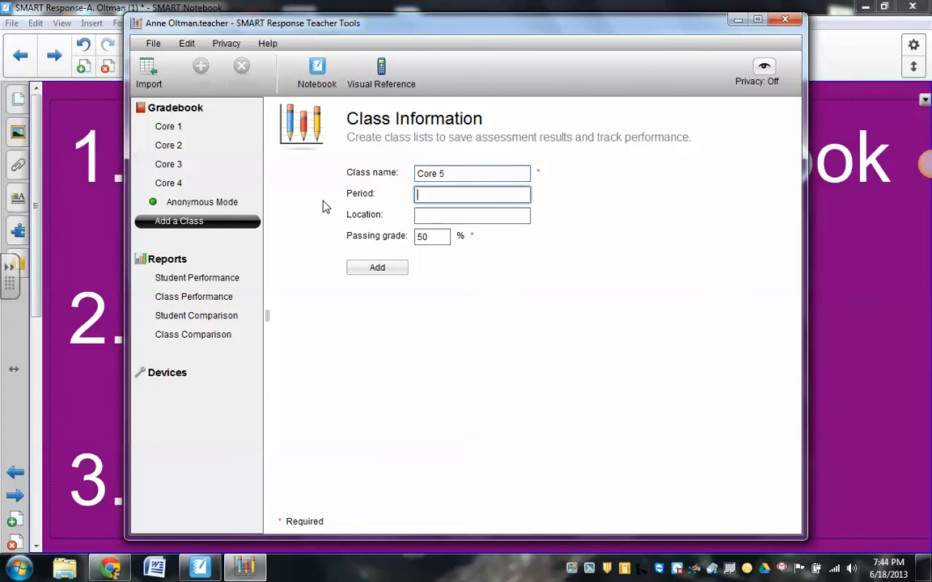
pyautogui.press('Tab')
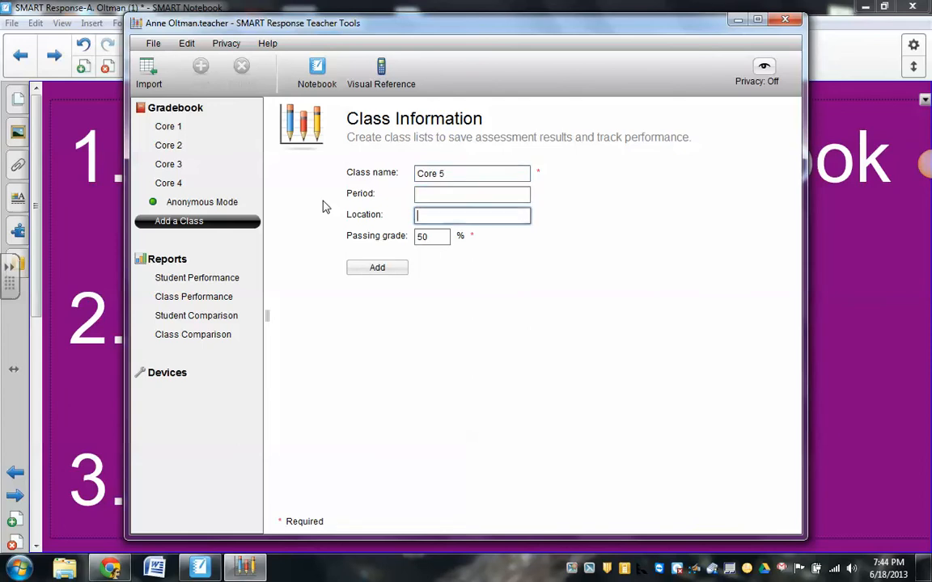
pyautogui.press('Tab')
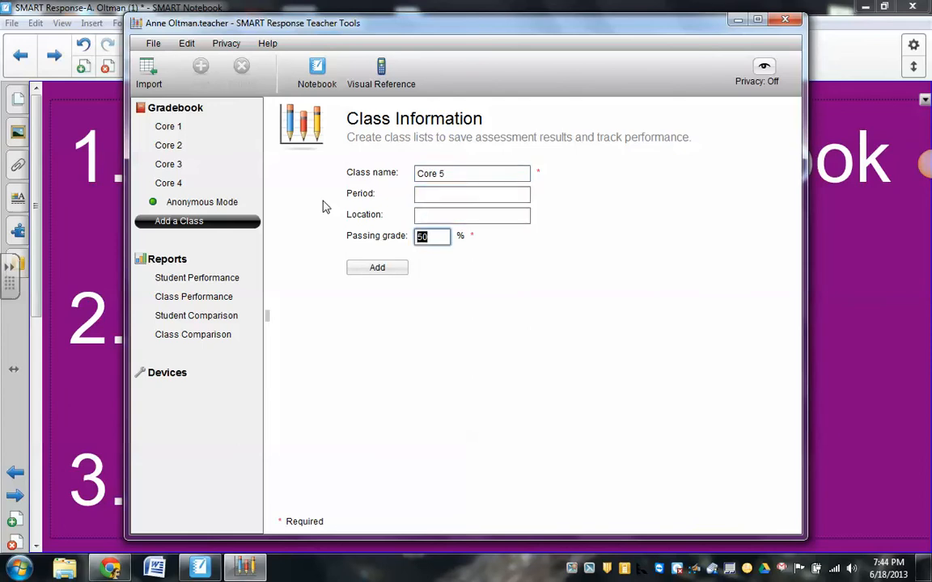
pyautogui.write('7')
pyautogui.click(377, 268)
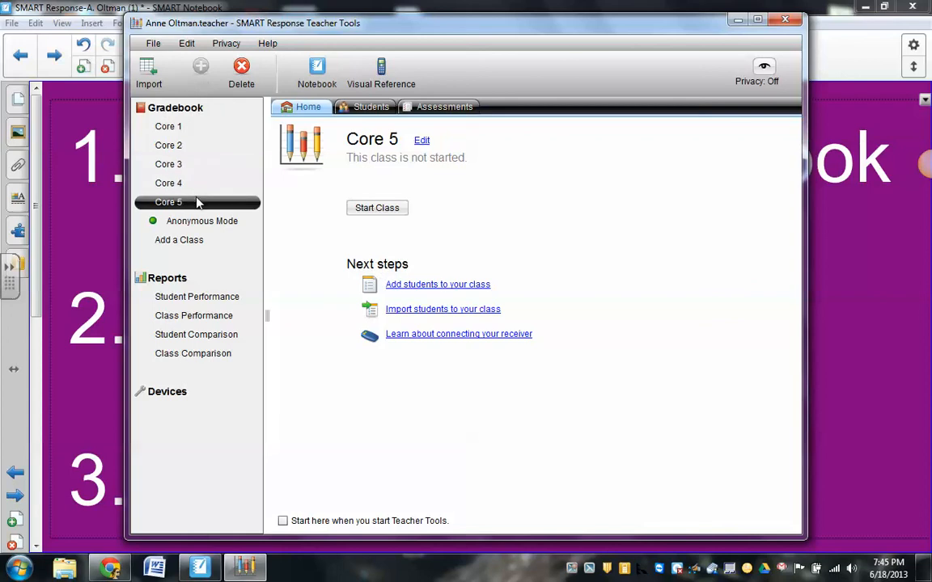
# Delete the Core 5 class from the gradebook.
pyautogui.click(246, 71)
pyautogui.click(518, 314)
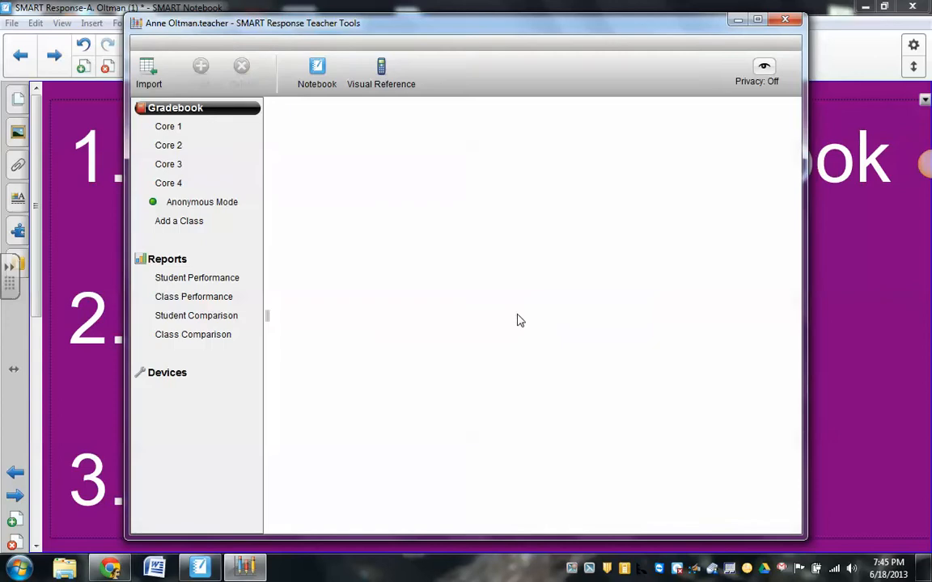
# View the Core 1 class's student list and open its blank student record to examine the required fields.
pyautogui.click(207, 129)
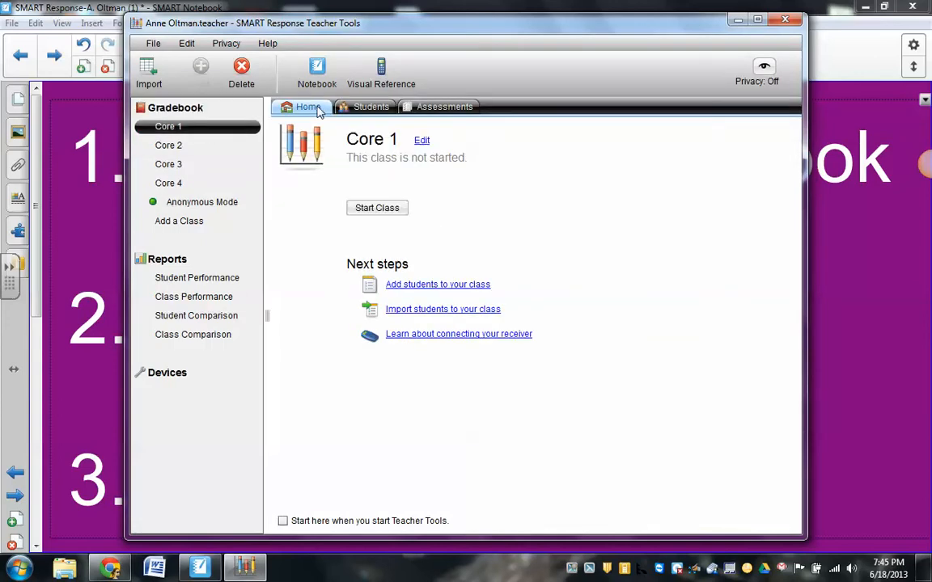
pyautogui.click(372, 109)
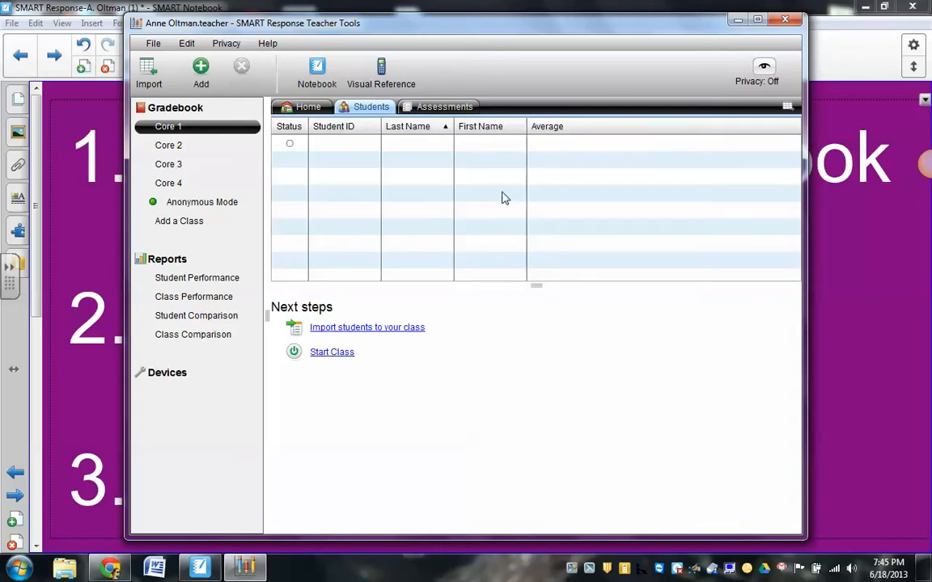
pyautogui.click(356, 157)
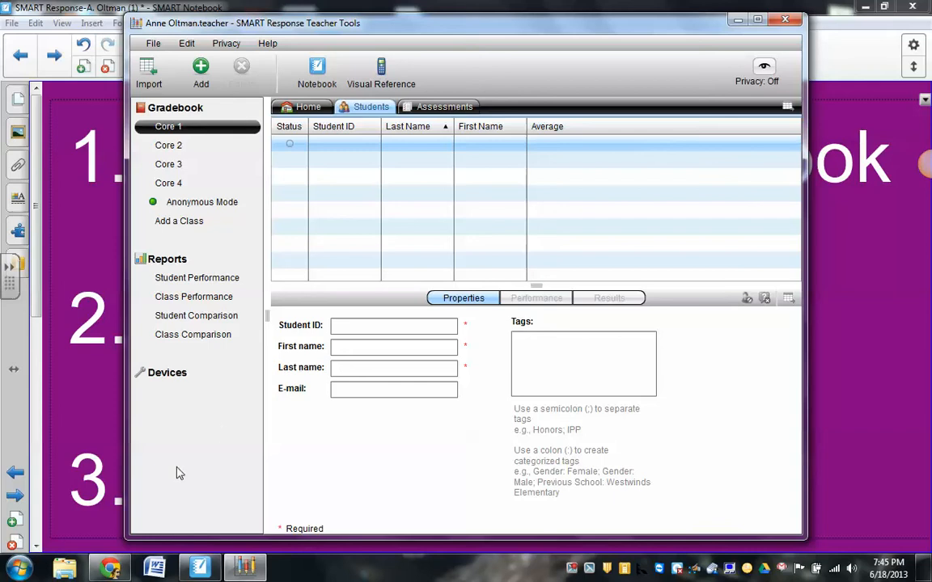
# Switch to Infinite Campus in Chrome and open the Grade Book Export report under the Instruction reports.
pyautogui.click(110, 569)
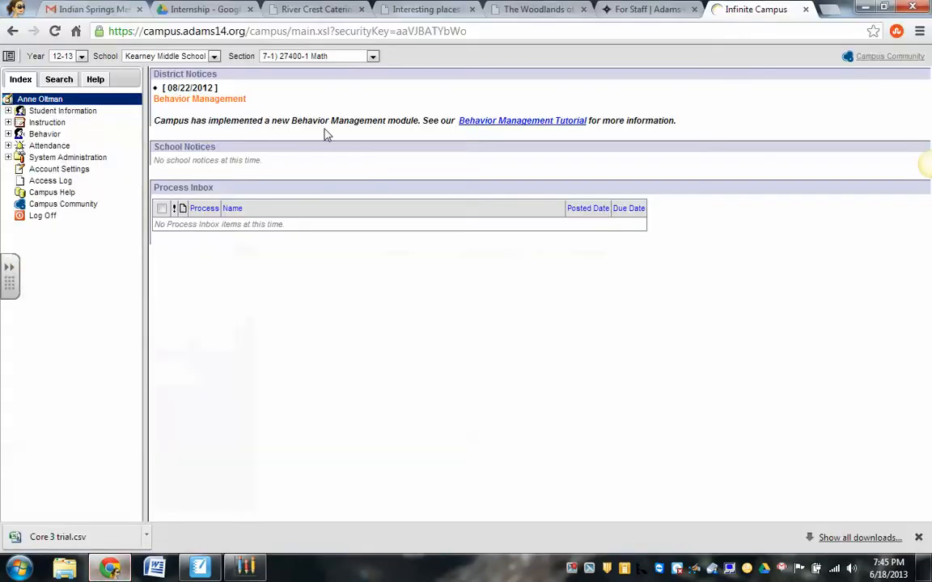
pyautogui.click(59, 124)
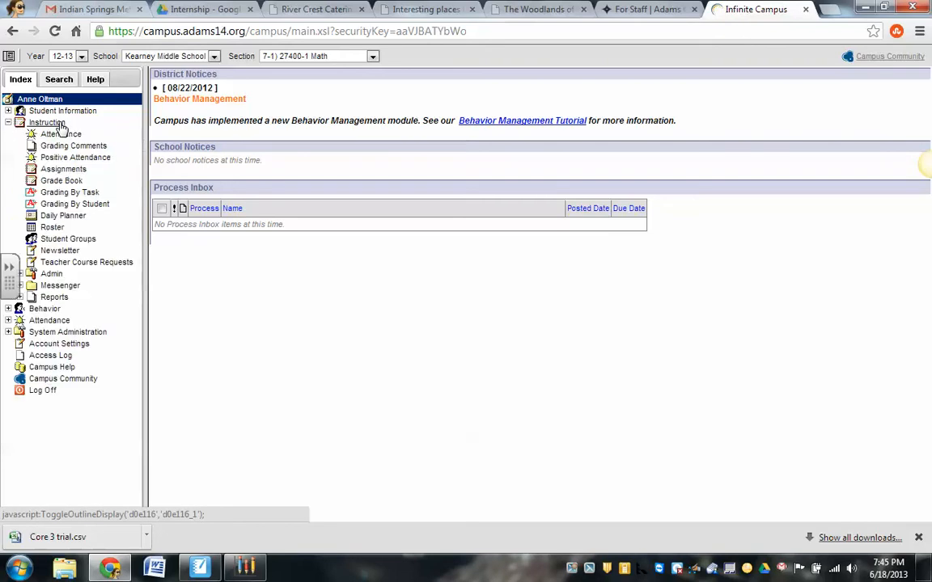
pyautogui.click(54, 299)
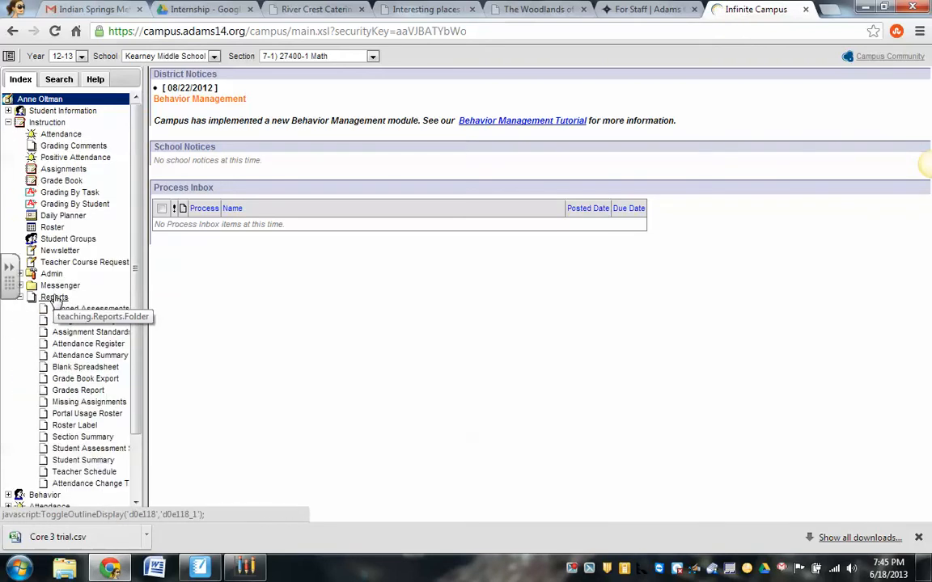
pyautogui.click(77, 384)
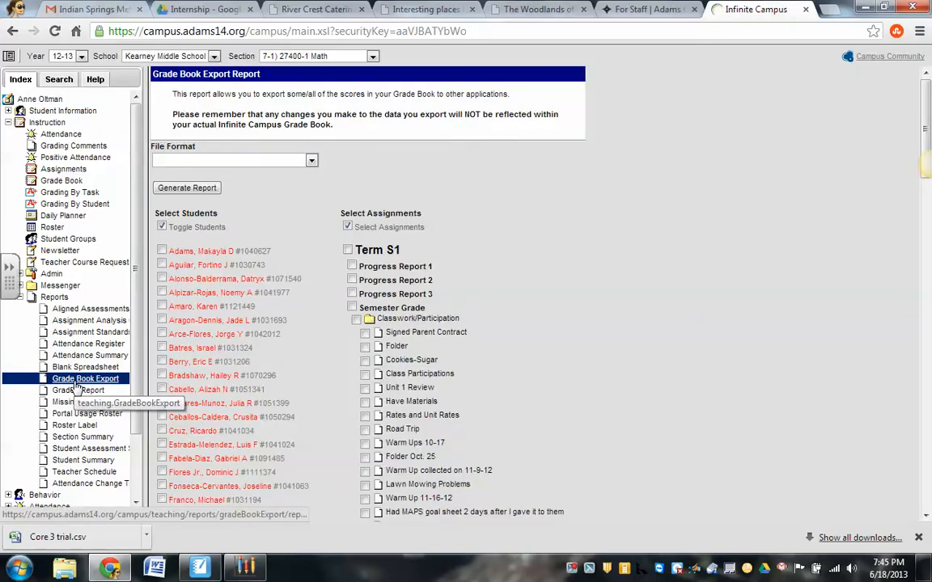
# Generate the grade book export in Comma Separated format for all students with only the Signed Parent Contract assignment.
pyautogui.click(312, 161)
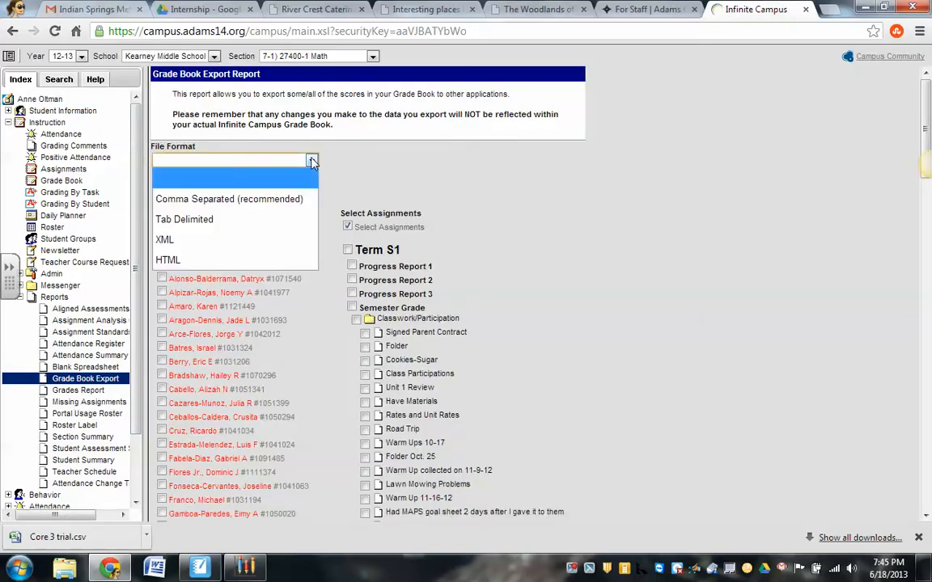
pyautogui.click(306, 200)
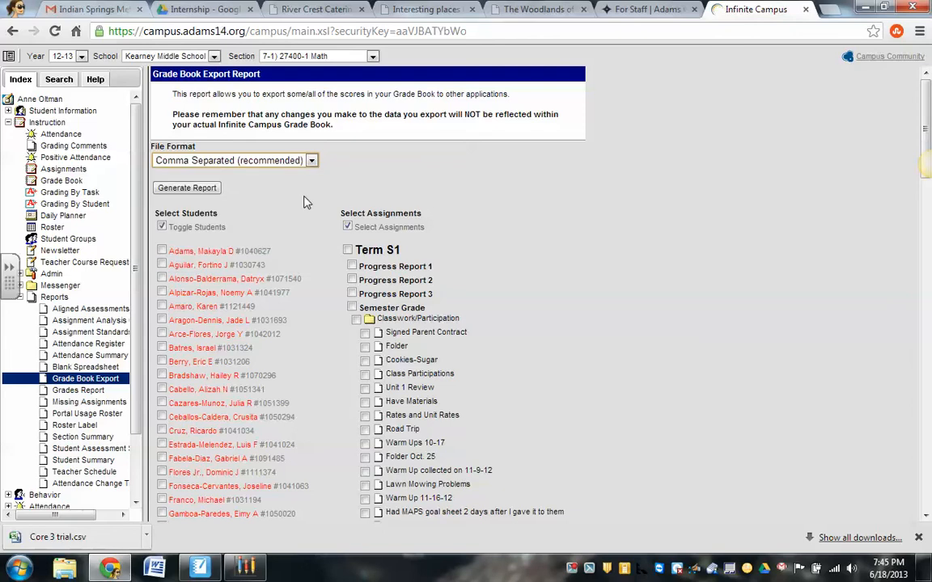
pyautogui.click(162, 228)
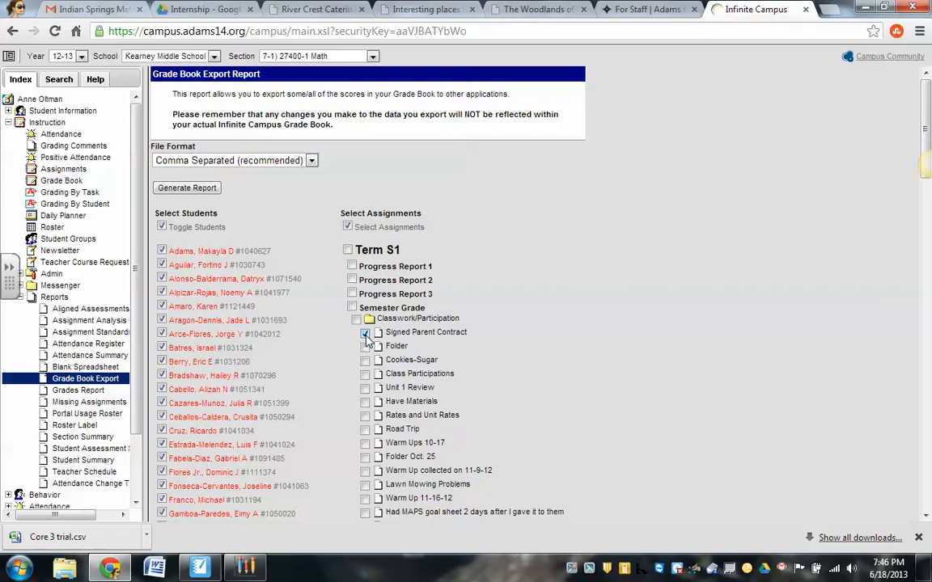
pyautogui.click(203, 190)
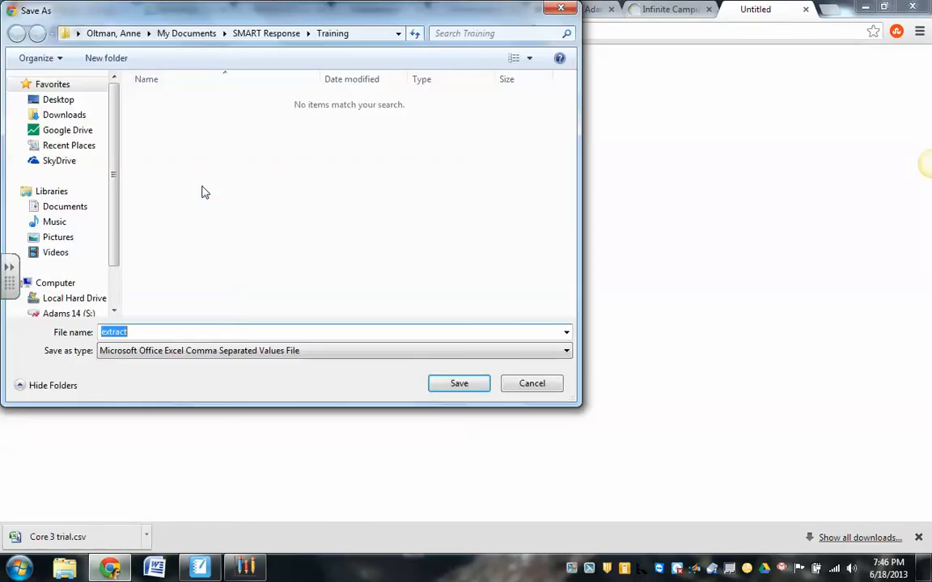
# Save the exported file as Core 1 in the Training folder inside Documents > SMART Response.
pyautogui.moveTo(118, 206); pyautogui.dragTo(116, 252)
pyautogui.click(80, 154)
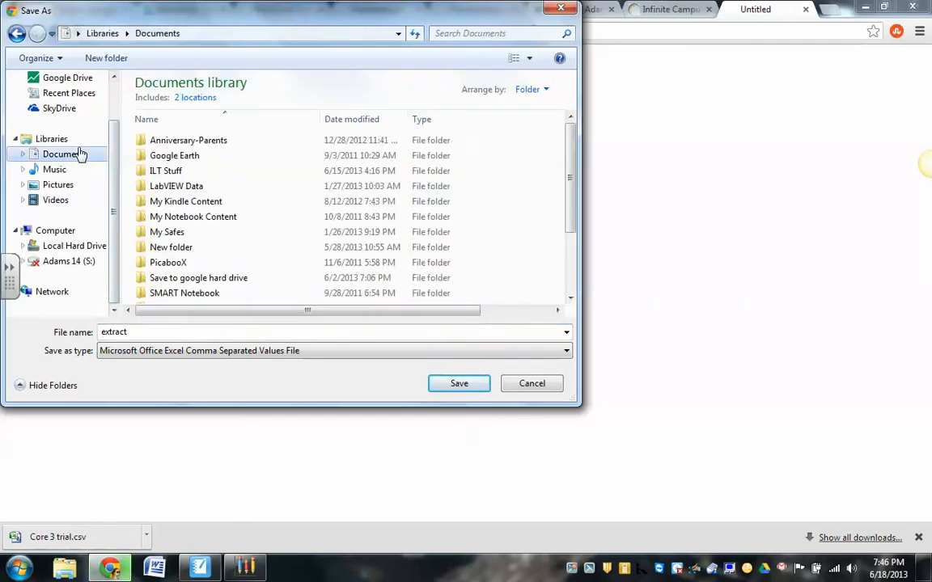
pyautogui.moveTo(572, 175); pyautogui.dragTo(572, 231)
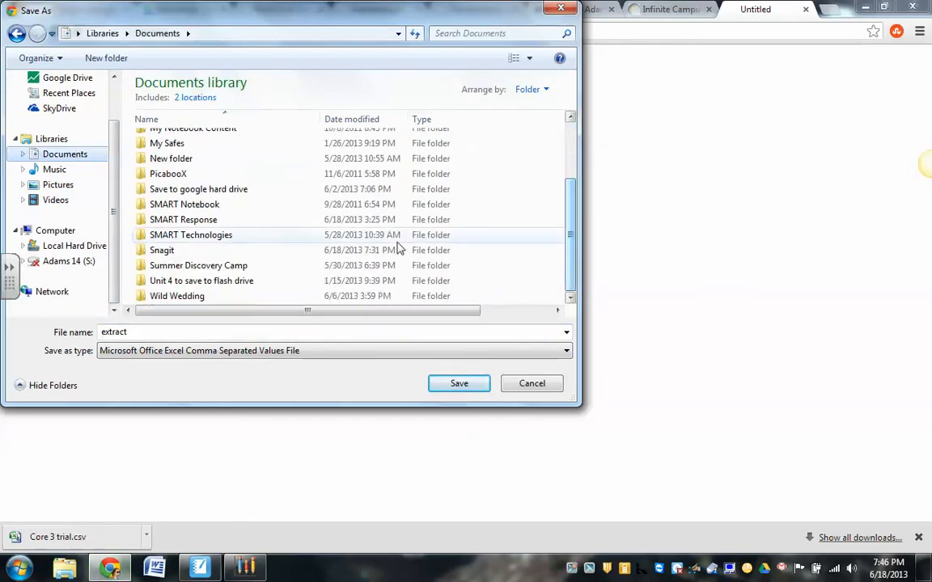
pyautogui.doubleClick(385, 220)
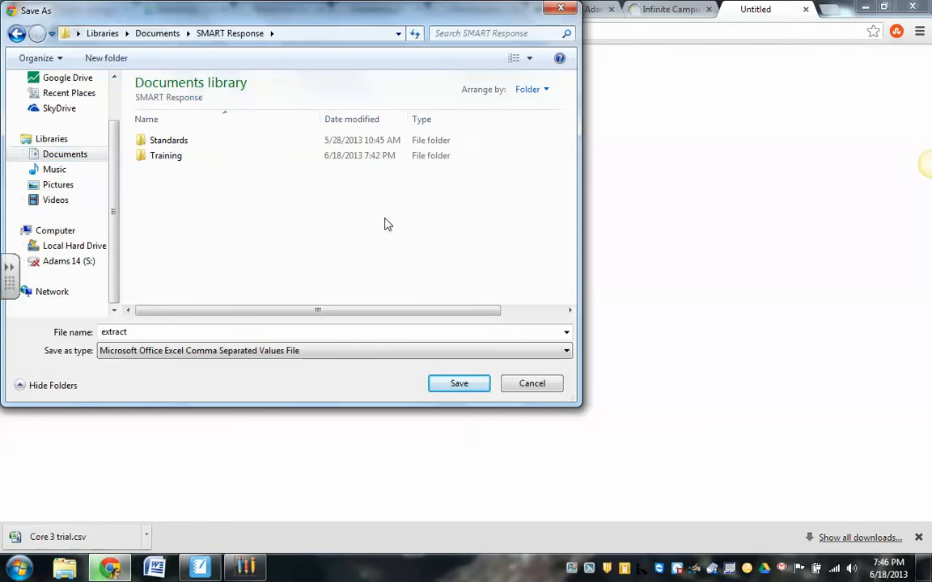
pyautogui.doubleClick(282, 161)
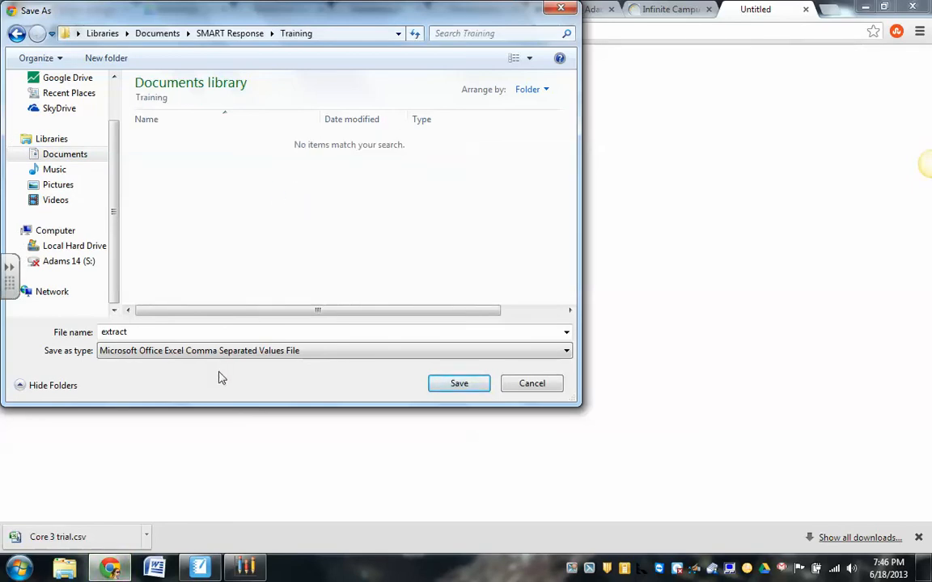
pyautogui.moveTo(250, 330); pyautogui.dragTo(41, 327)
pyautogui.write('C')
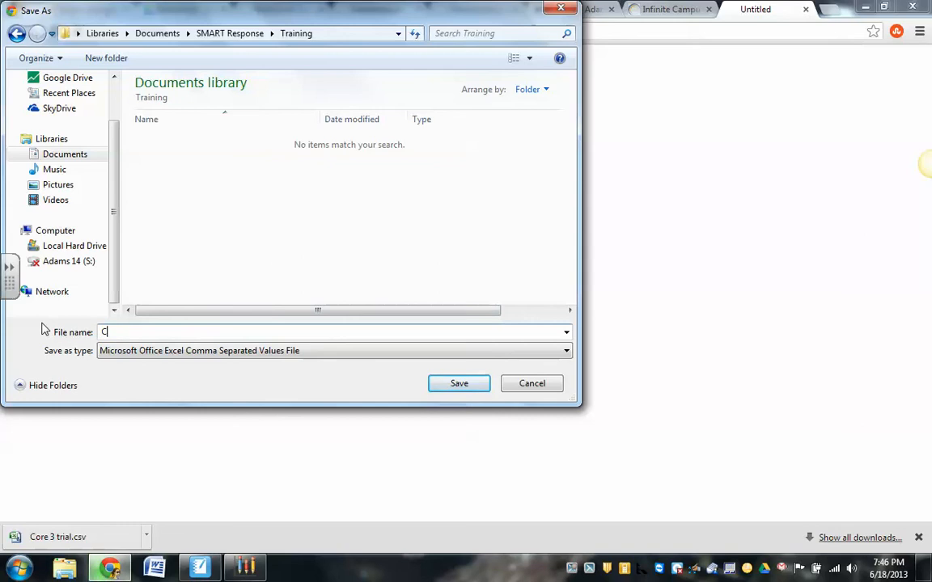
pyautogui.write('ore 1 ex')
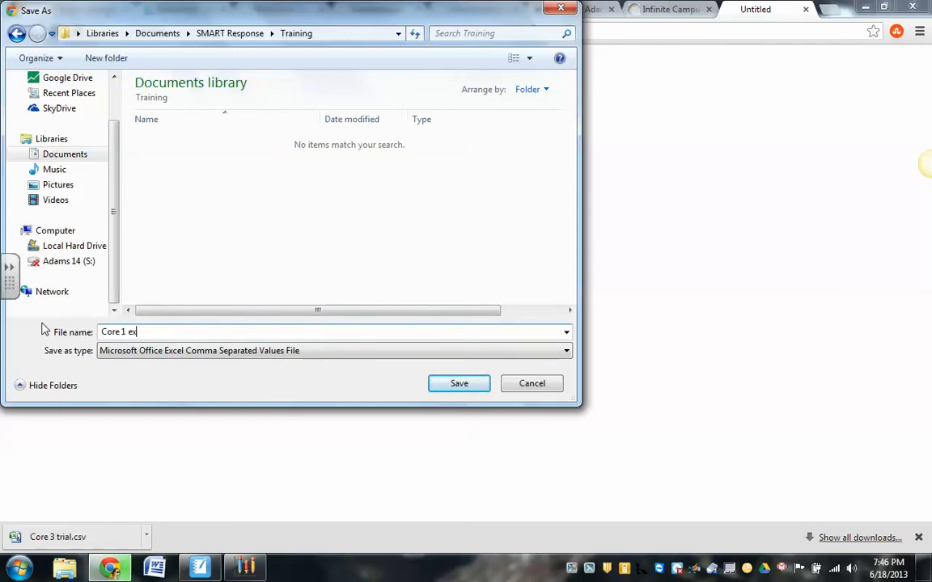
pyautogui.press('BackSpace')
pyautogui.press('BackSpace')
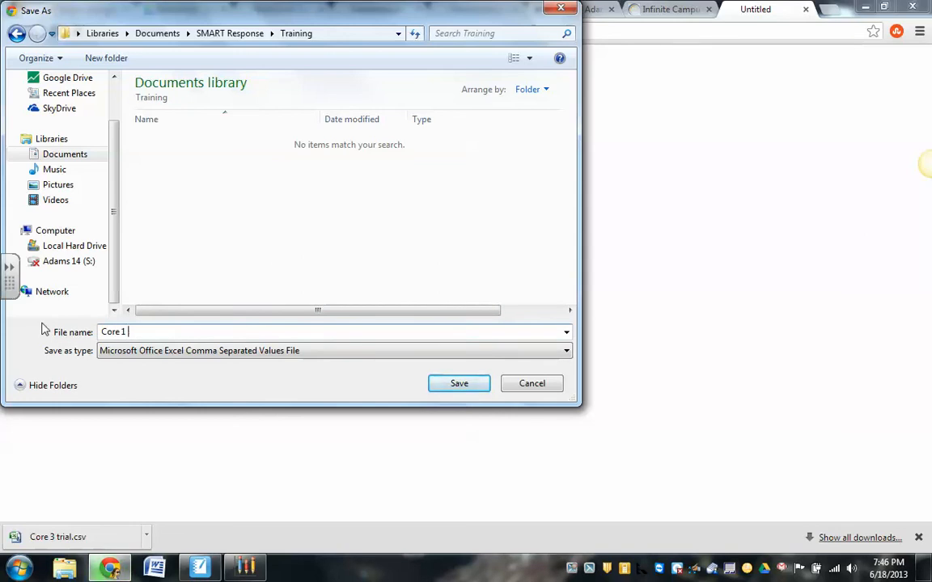
pyautogui.click(465, 388)
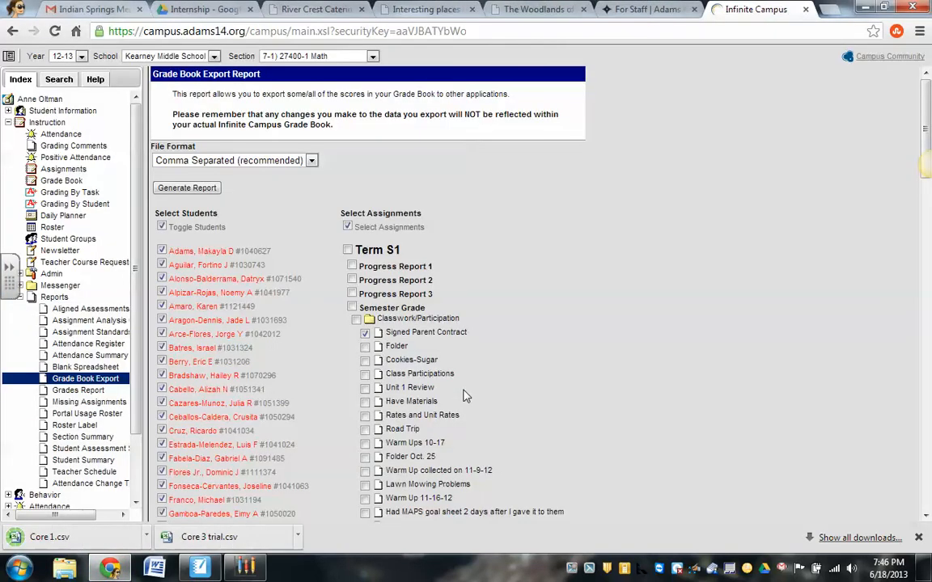
# Open Microsoft Office Excel 2007 and start a text import of the Core 1 file from the SMART Response > Training folder.
pyautogui.click(21, 569)
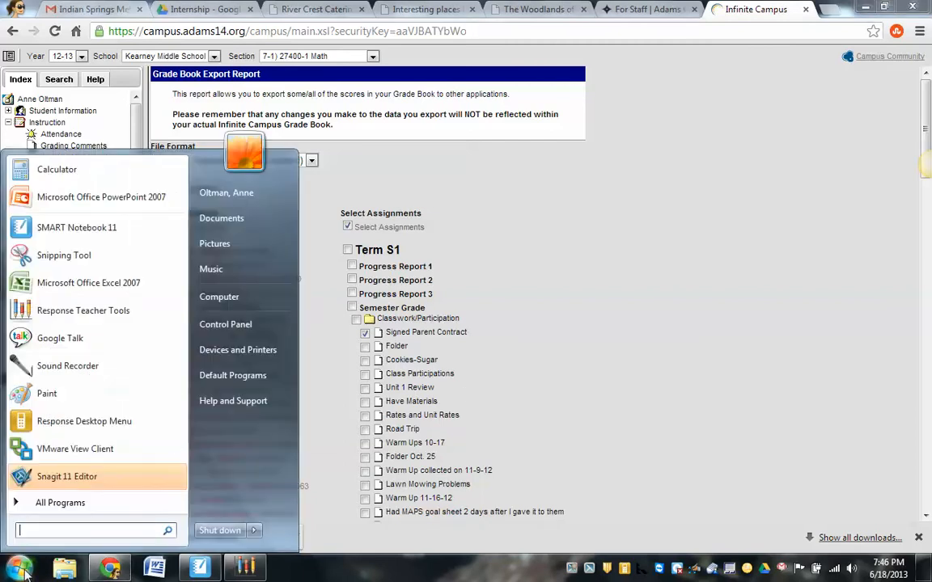
pyautogui.click(106, 292)
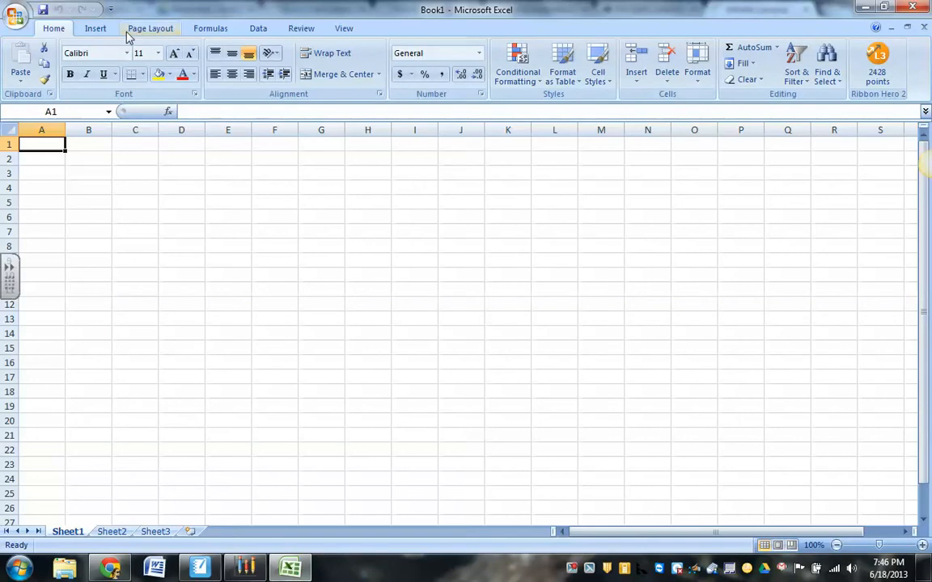
pyautogui.click(258, 30)
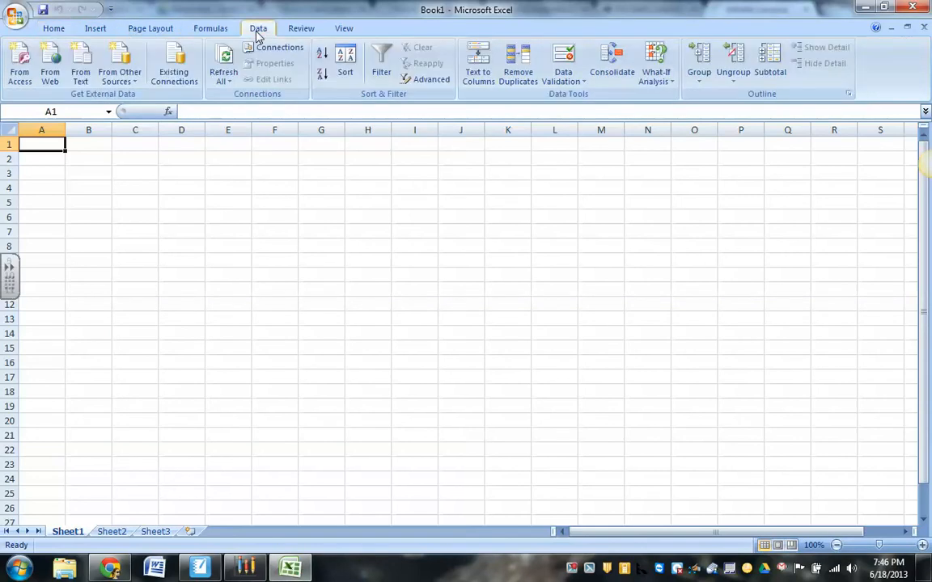
pyautogui.click(85, 69)
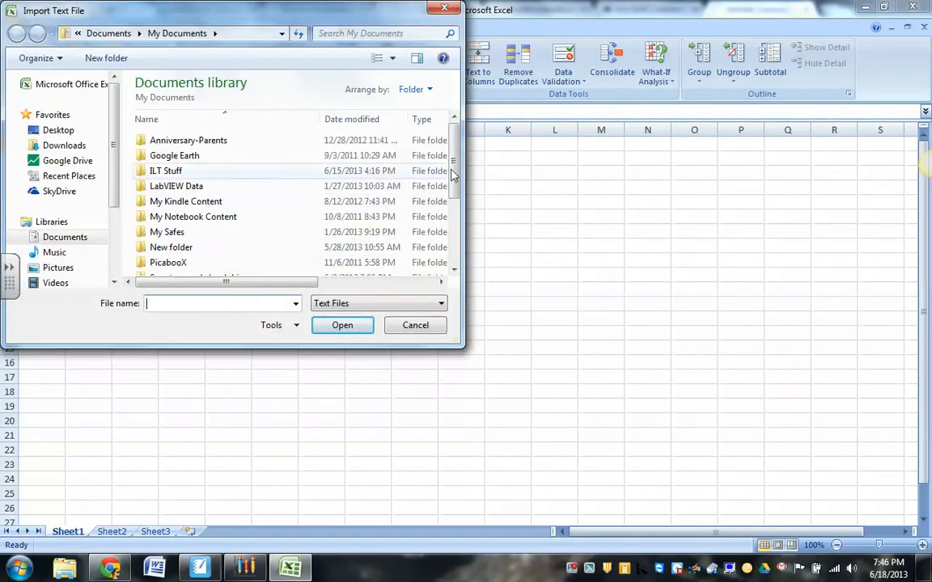
pyautogui.scroll(-2, 340, 235)
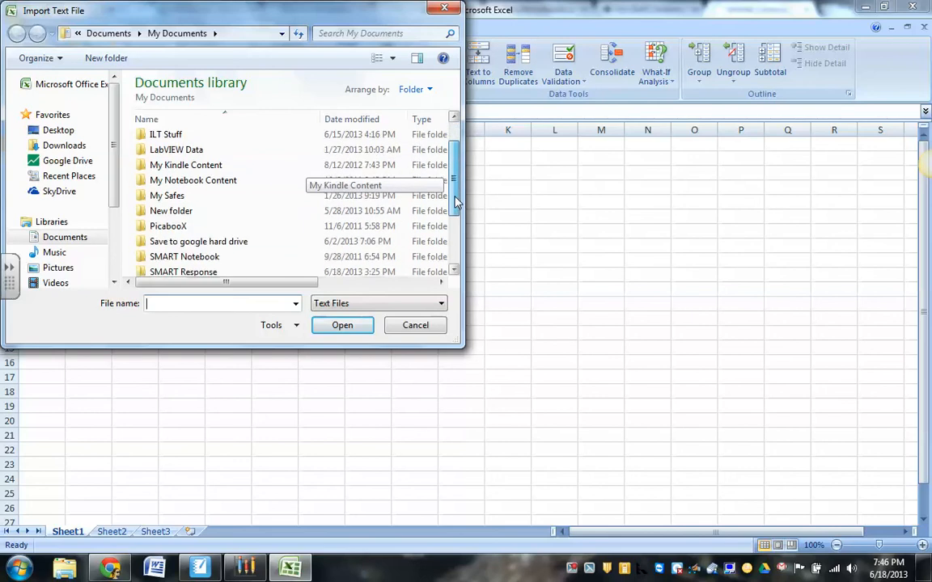
pyautogui.doubleClick(360, 252)
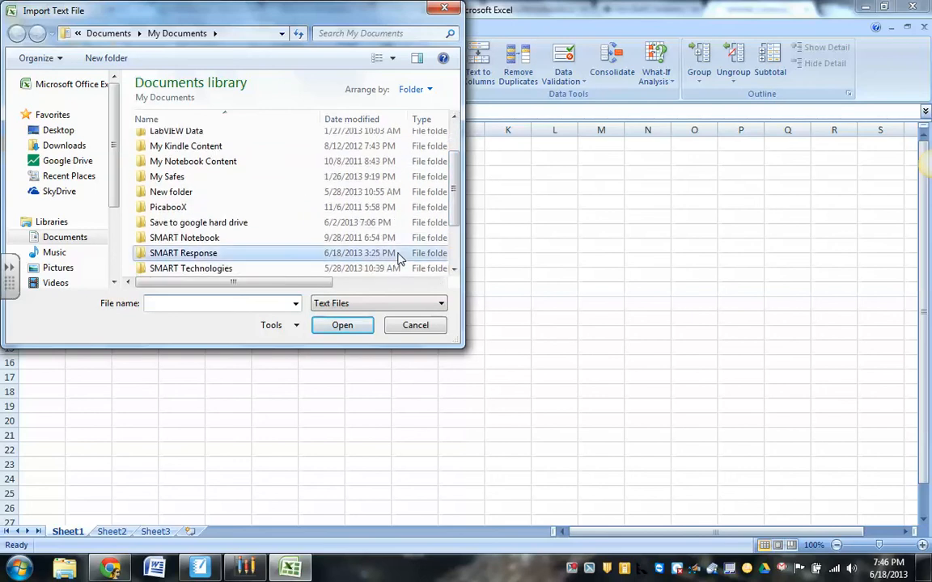
pyautogui.doubleClick(386, 159)
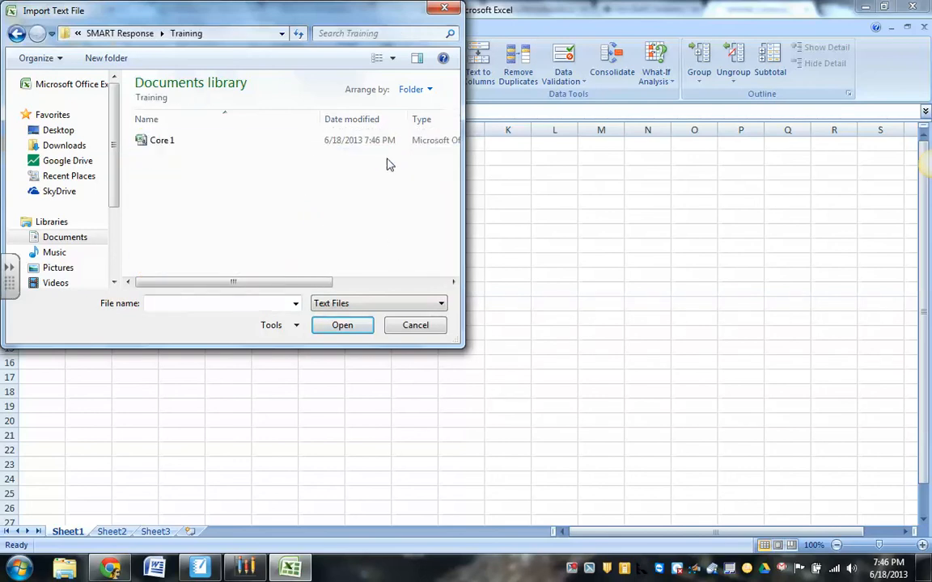
pyautogui.doubleClick(338, 141)
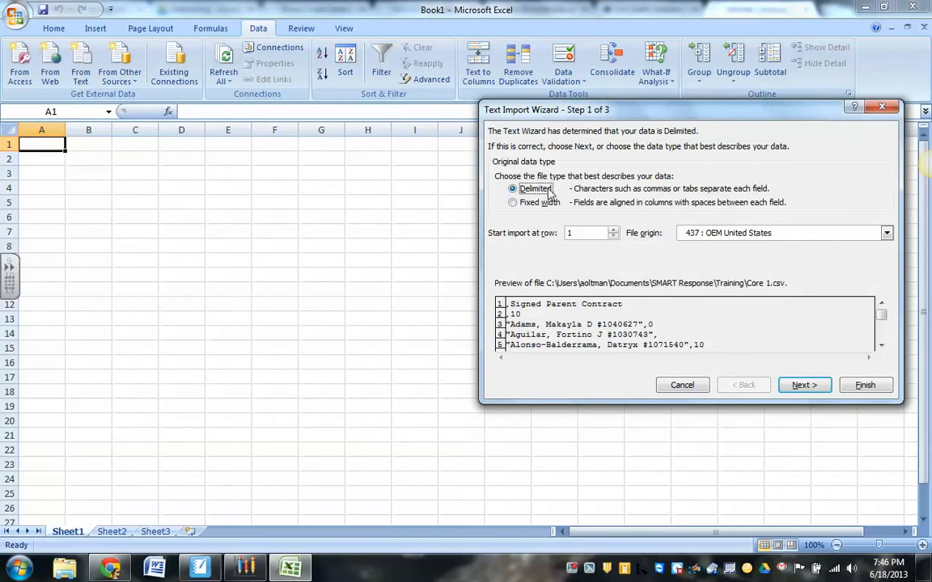
# Set the text import delimiters to Tab, Semicolon, Comma and Other #, with the text qualifier set to {none}.
pyautogui.click(818, 395)
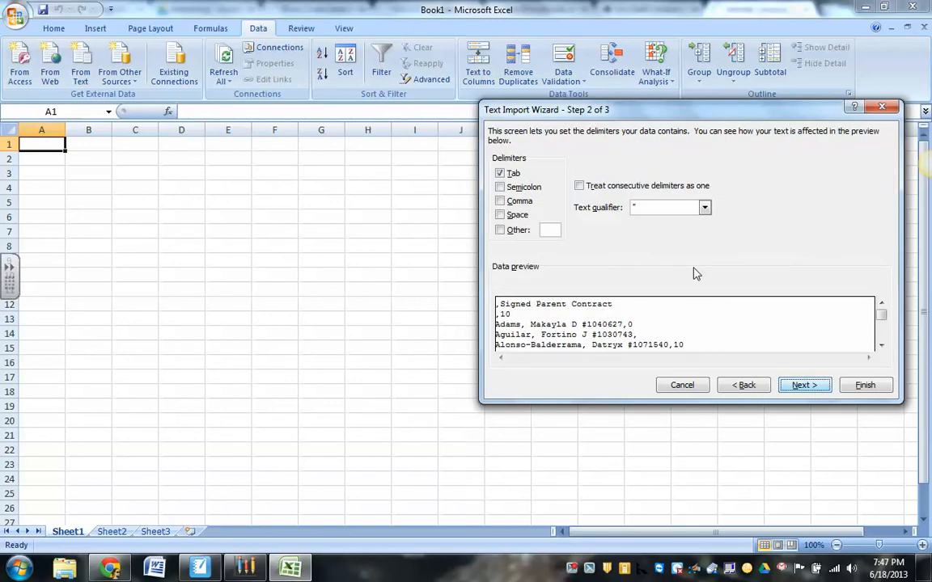
pyautogui.click(500, 187)
pyautogui.click(500, 201)
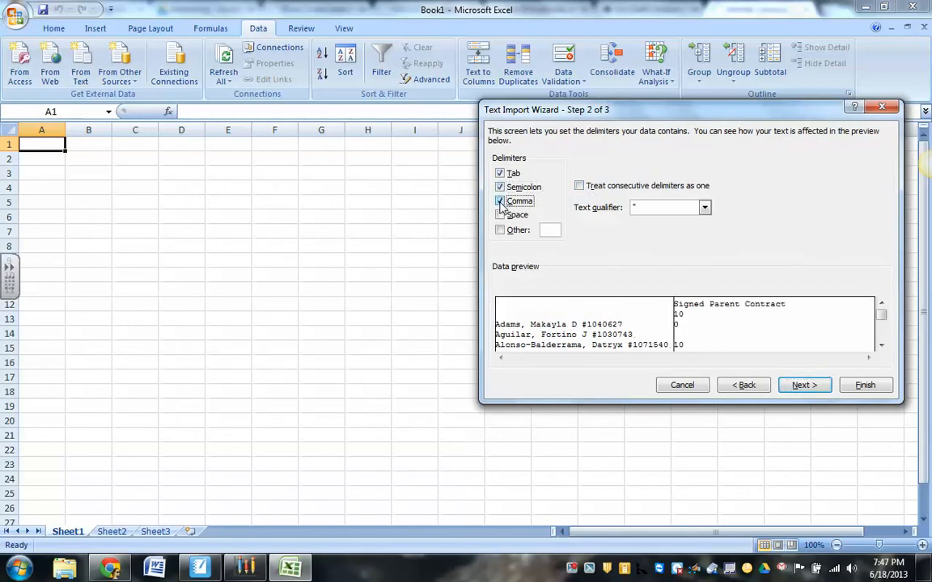
pyautogui.click(500, 230)
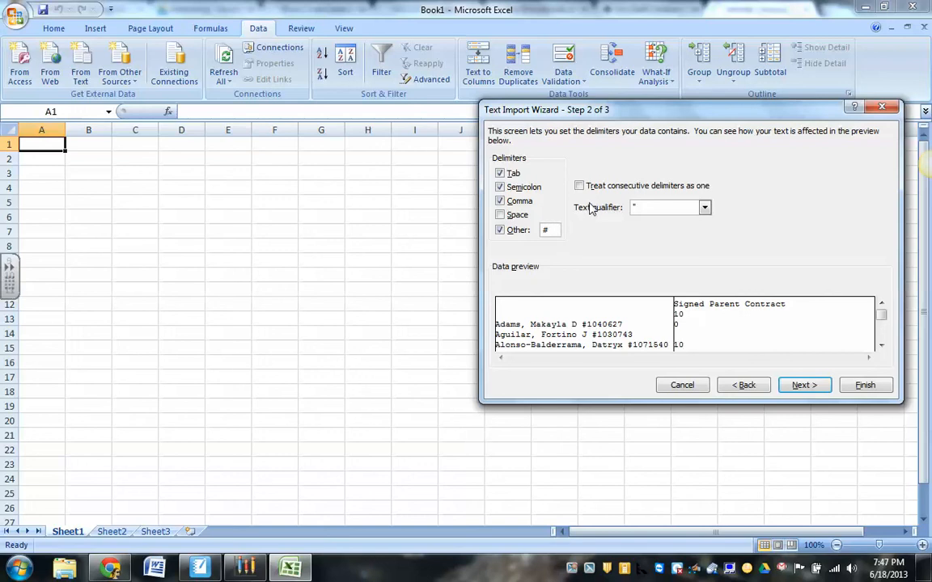
pyautogui.click(706, 208)
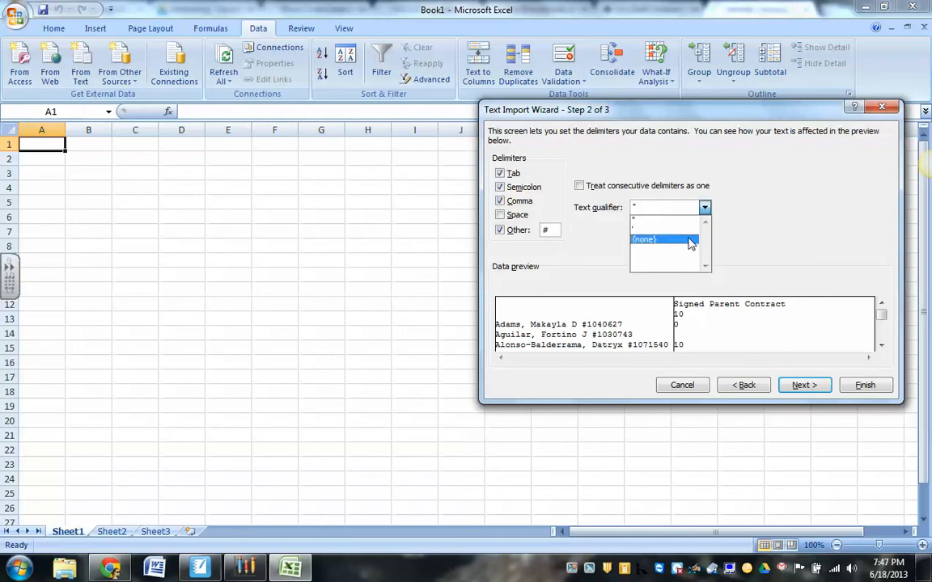
pyautogui.click(639, 237)
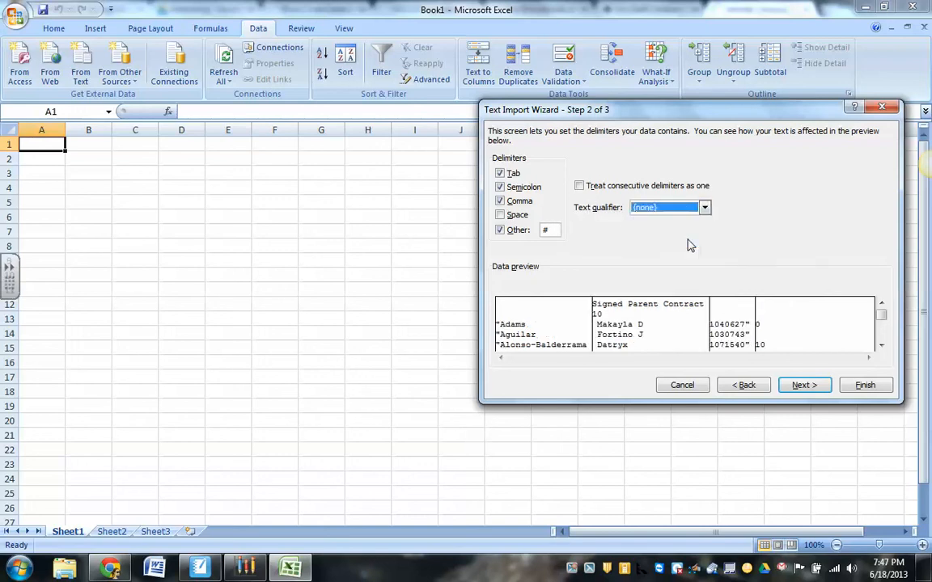
# Finish the text import with General column formats and place the data in the existing worksheet at cell A1.
pyautogui.click(790, 387)
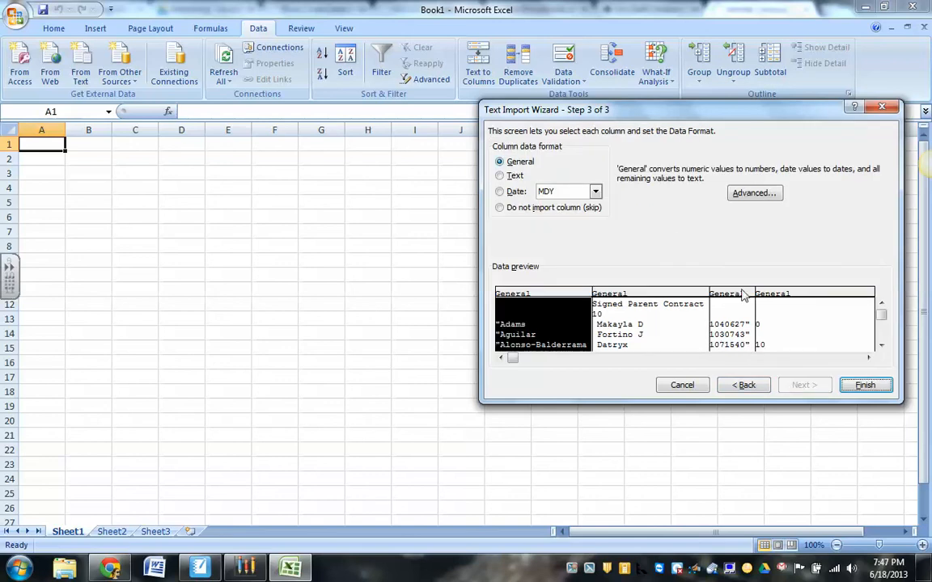
pyautogui.click(864, 387)
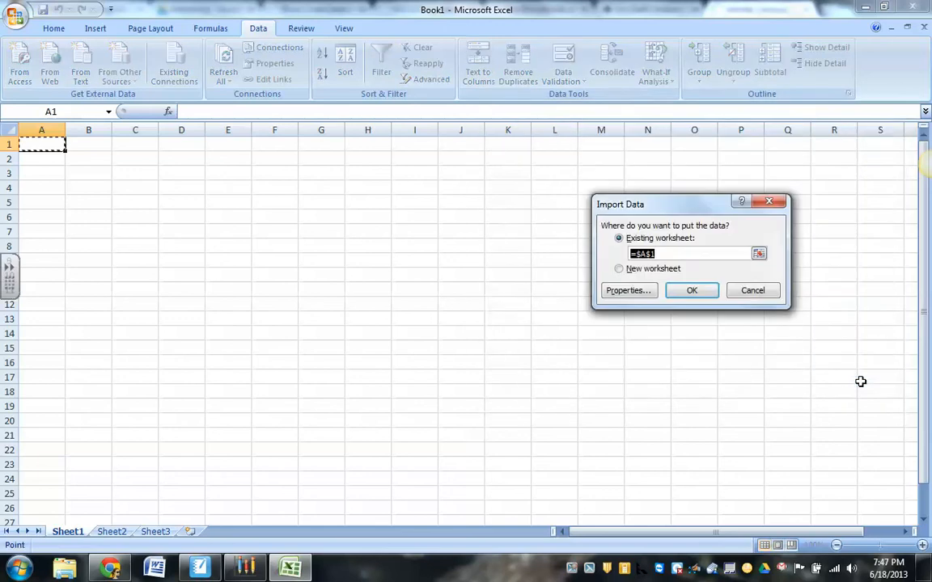
pyautogui.click(694, 292)
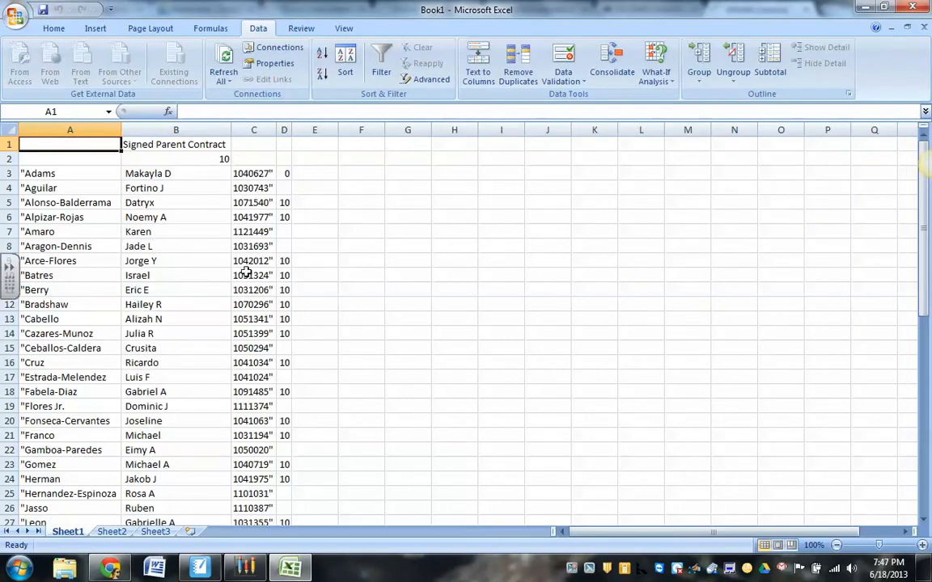
# Delete column D, which holds the assignment scores, from the imported student list.
pyautogui.click(284, 129)
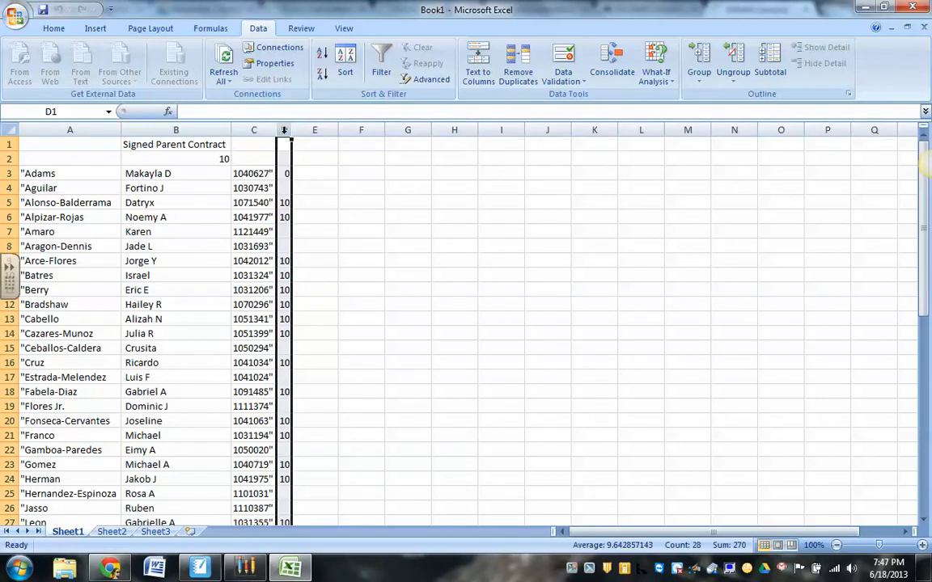
pyautogui.rightClick(285, 141)
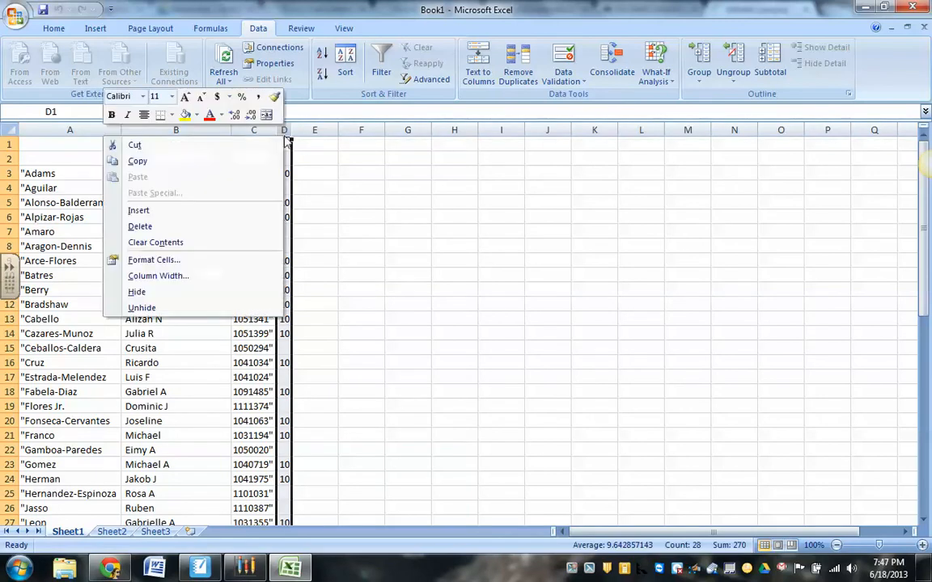
pyautogui.click(242, 225)
# Clear the 10 from cell B2 and the Signed Parent Contract heading from cell B1.
pyautogui.doubleClick(226, 160)
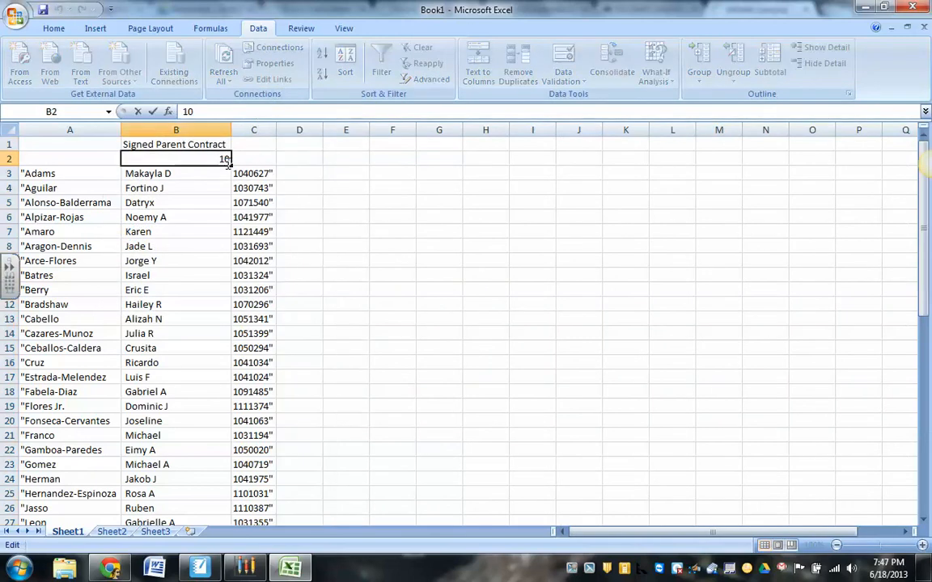
pyautogui.press('BackSpace')
pyautogui.press('BackSpace')
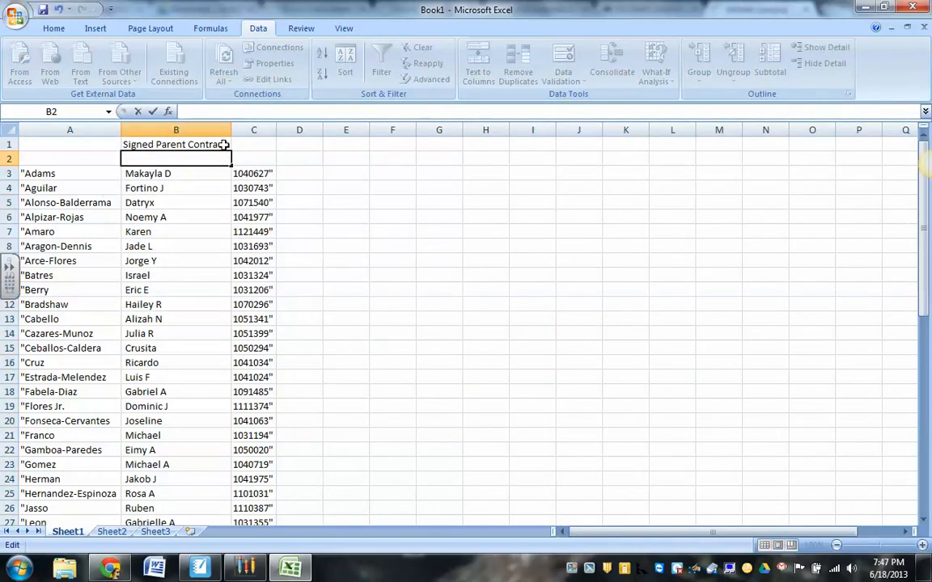
pyautogui.doubleClick(224, 145)
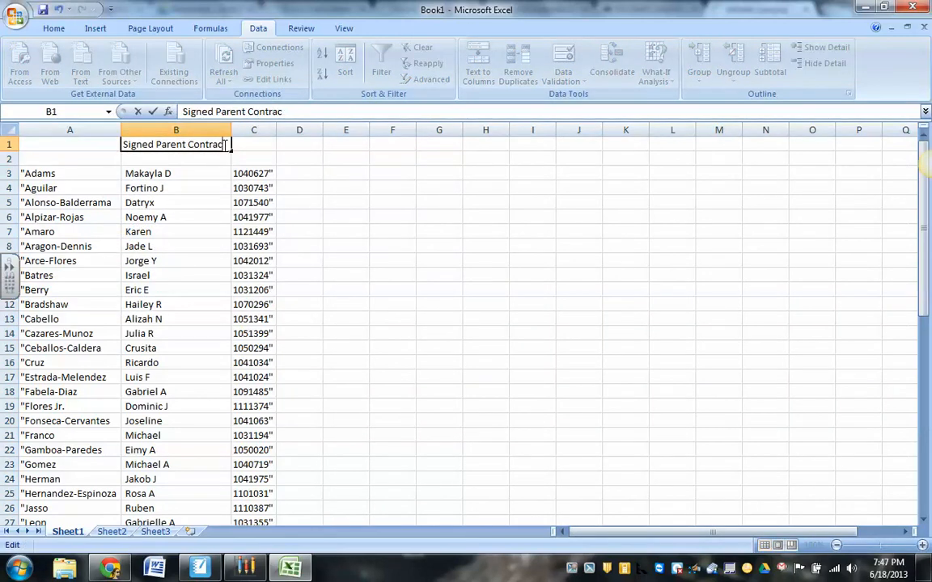
pyautogui.press('BackSpace')
pyautogui.press('BackSpace')
pyautogui.press('BackSpace')
pyautogui.press('BackSpace')
pyautogui.press('BackSpace')
pyautogui.press('BackSpace')
pyautogui.press('BackSpace')
pyautogui.press('BackSpace')
pyautogui.press('BackSpace')
pyautogui.press('BackSpace')
pyautogui.press('BackSpace')
pyautogui.press('BackSpace')
pyautogui.press('BackSpace')
pyautogui.press('BackSpace')
pyautogui.press('BackSpace')
pyautogui.press('BackSpace')
pyautogui.press('BackSpace')
pyautogui.press('BackSpace')
pyautogui.press('BackSpace')
pyautogui.press('BackSpace')
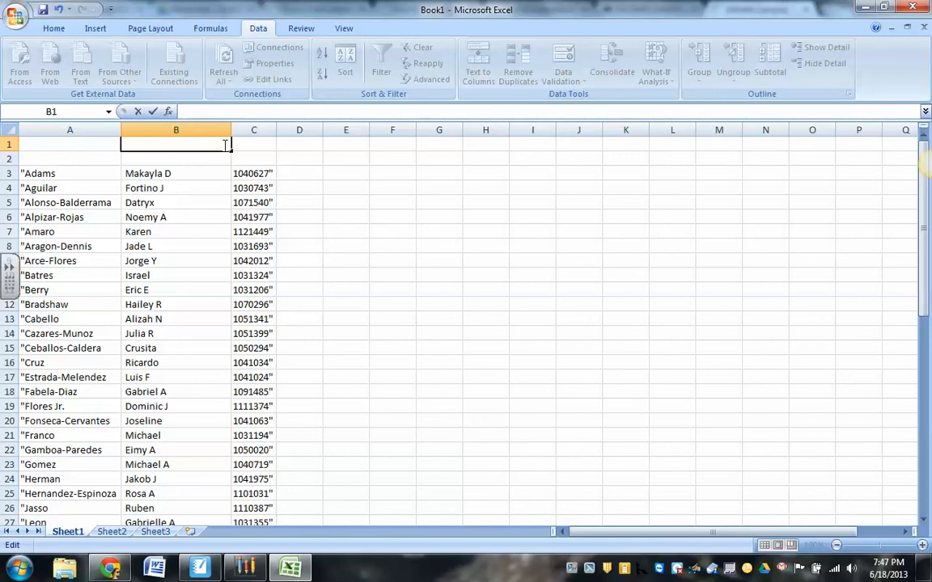
# Remove all quotation marks from the sheet by replacing every " with nothing, and close Find and Replace.
pyautogui.click(266, 173)
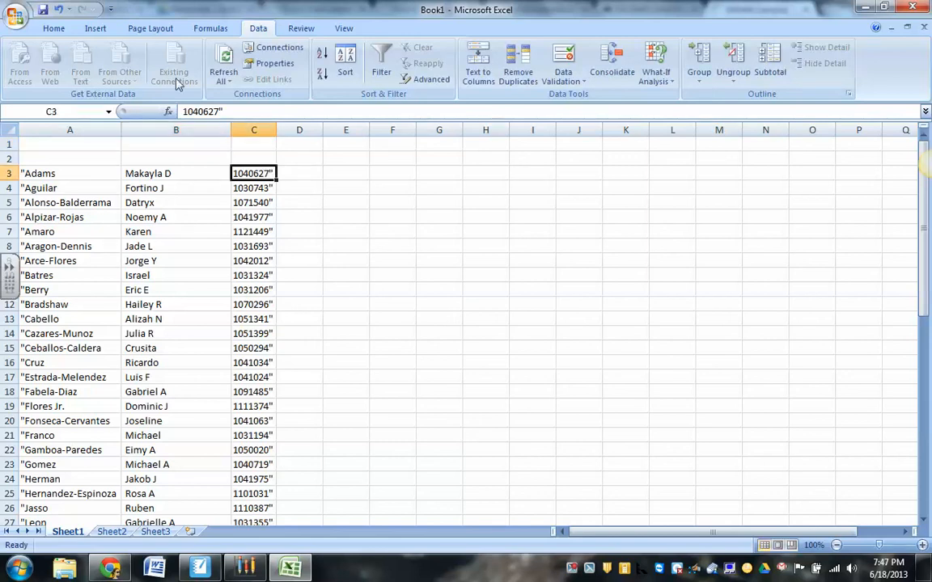
pyautogui.click(57, 28)
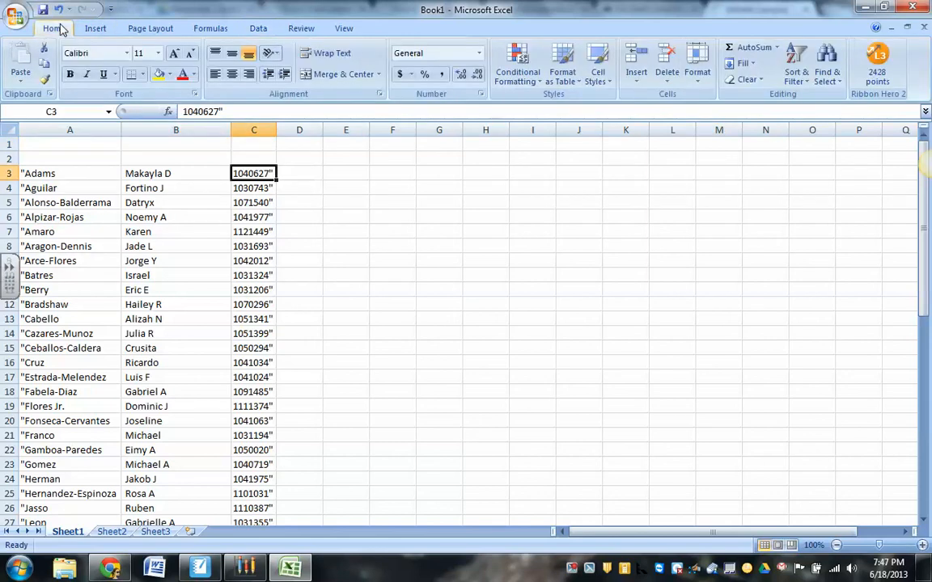
pyautogui.click(826, 63)
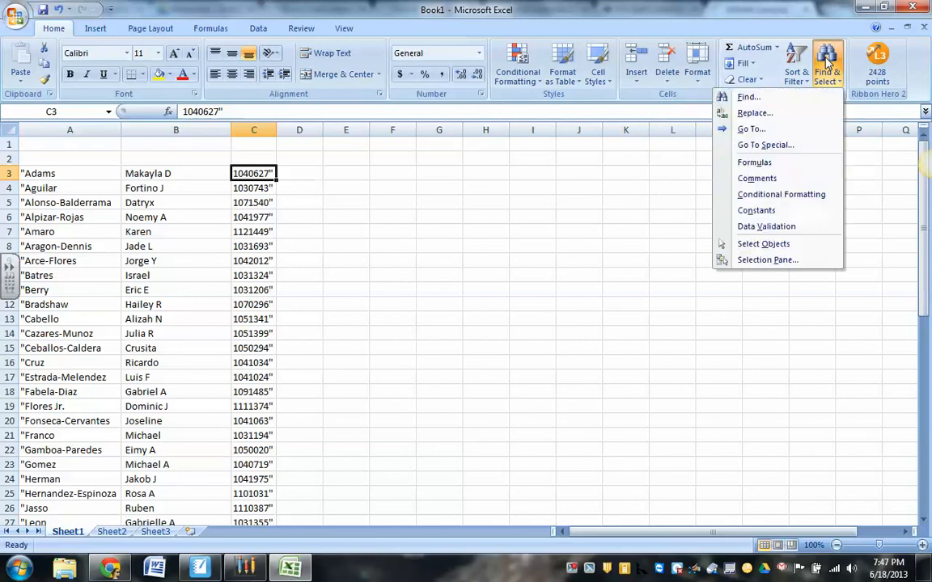
pyautogui.click(809, 120)
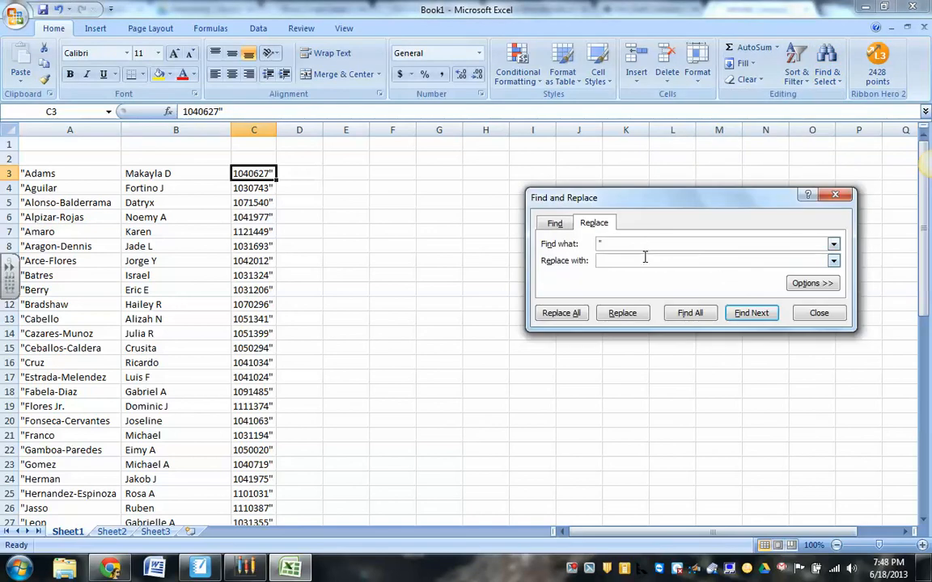
pyautogui.click(558, 314)
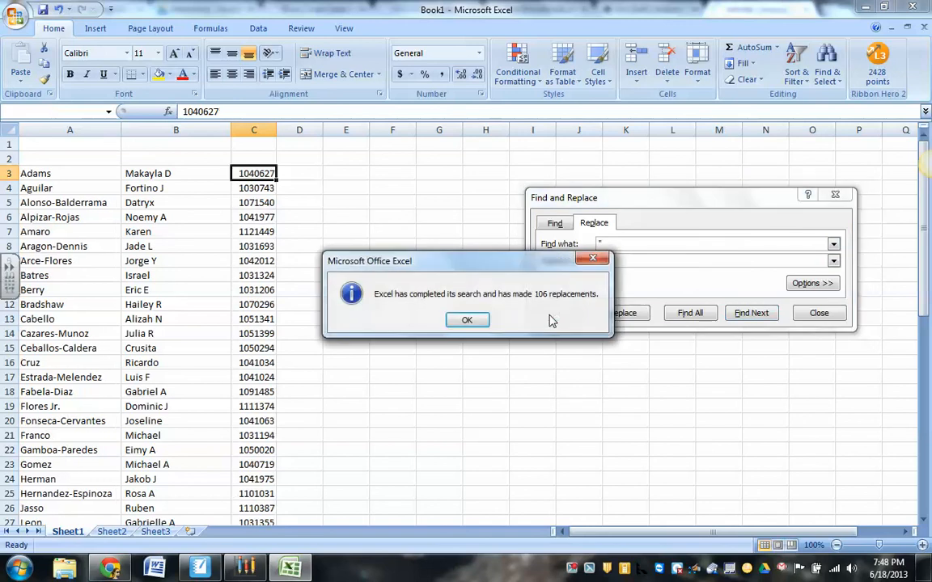
pyautogui.click(464, 319)
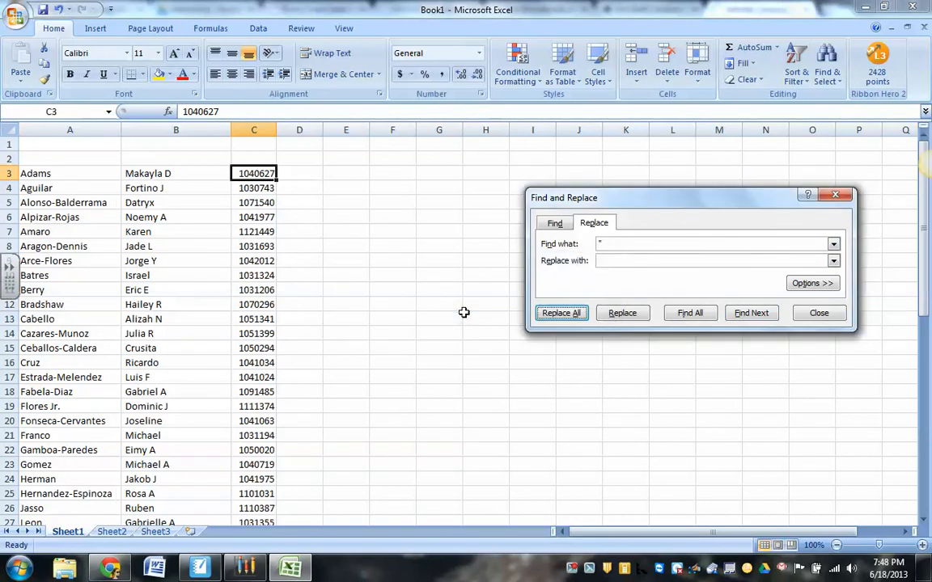
pyautogui.click(835, 196)
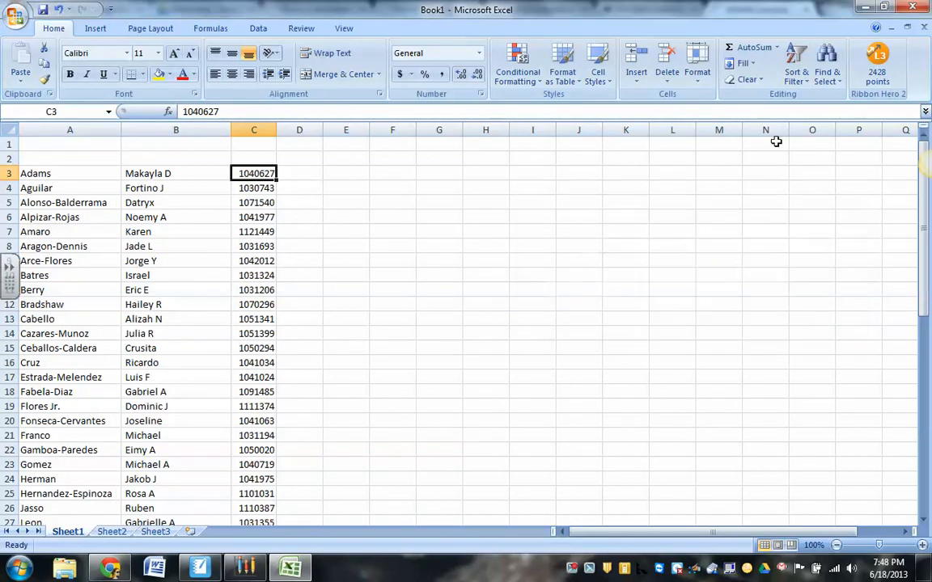
# Enter the column headings Last Name, First Name and ID in cells A2, B2 and C2.
pyautogui.click(70, 161)
pyautogui.write('L')
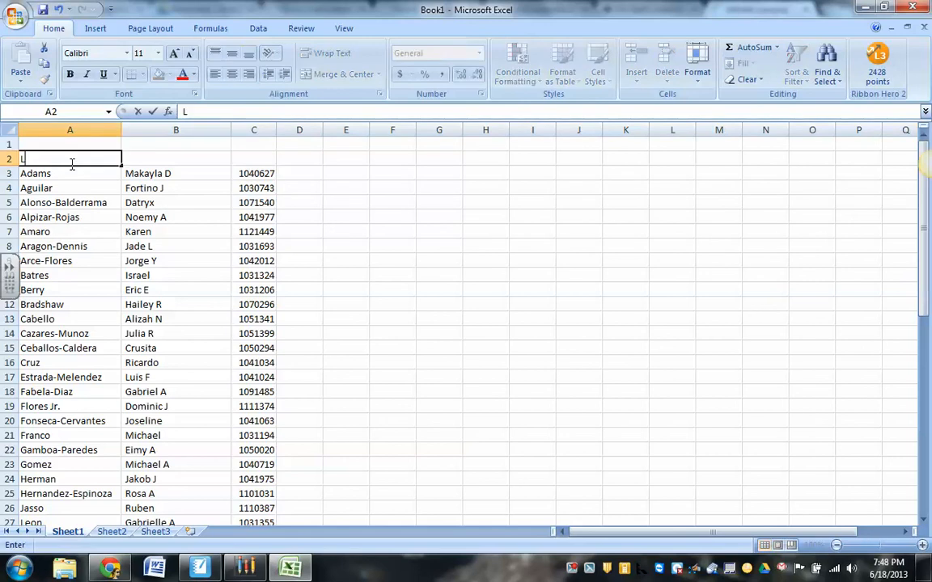
pyautogui.write('ast Name')
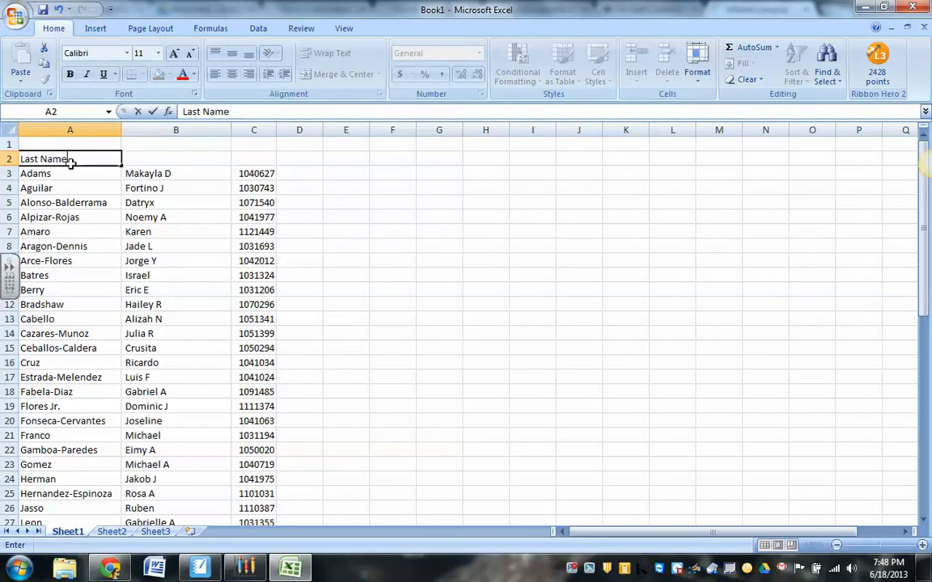
pyautogui.press('Tab')
pyautogui.write('First Name')
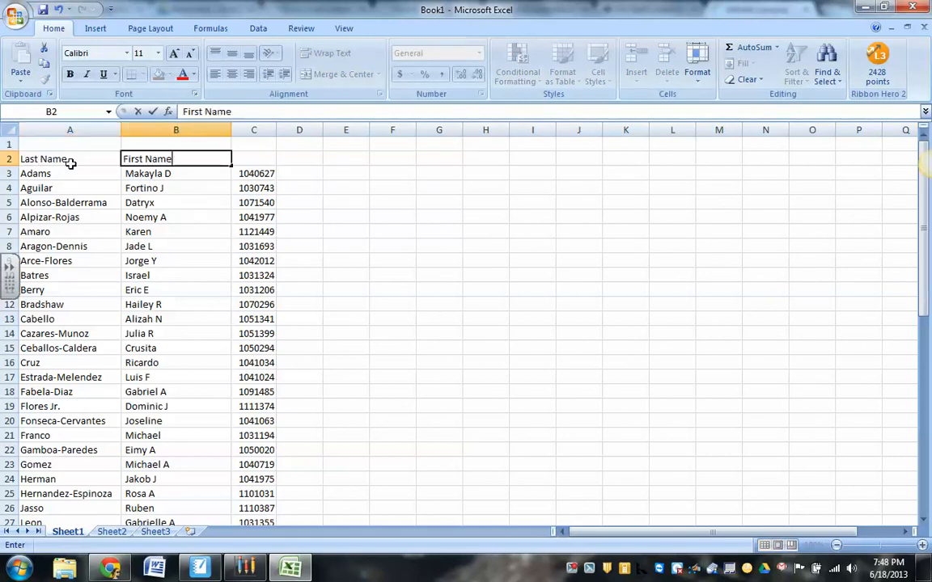
pyautogui.press('Tab')
pyautogui.write('ID')
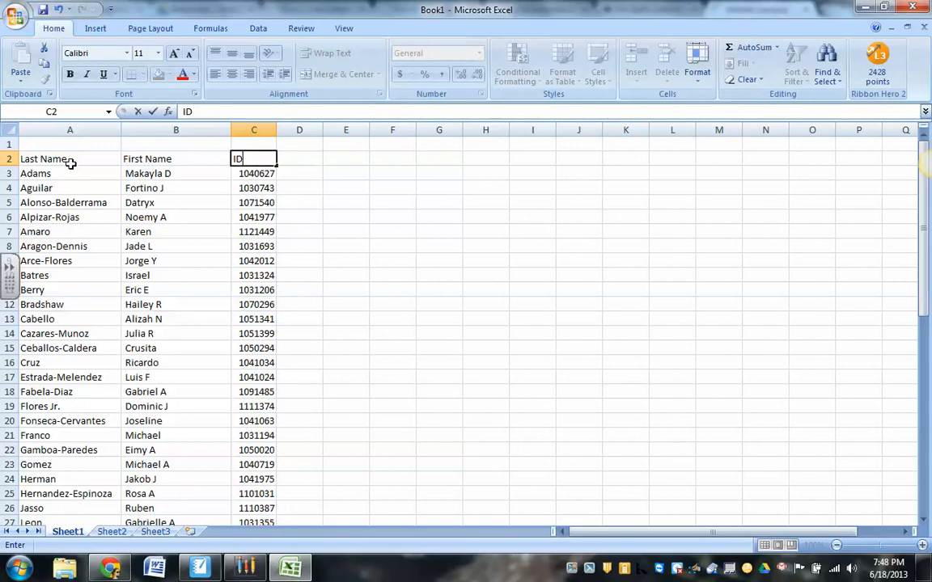
pyautogui.click(273, 176)
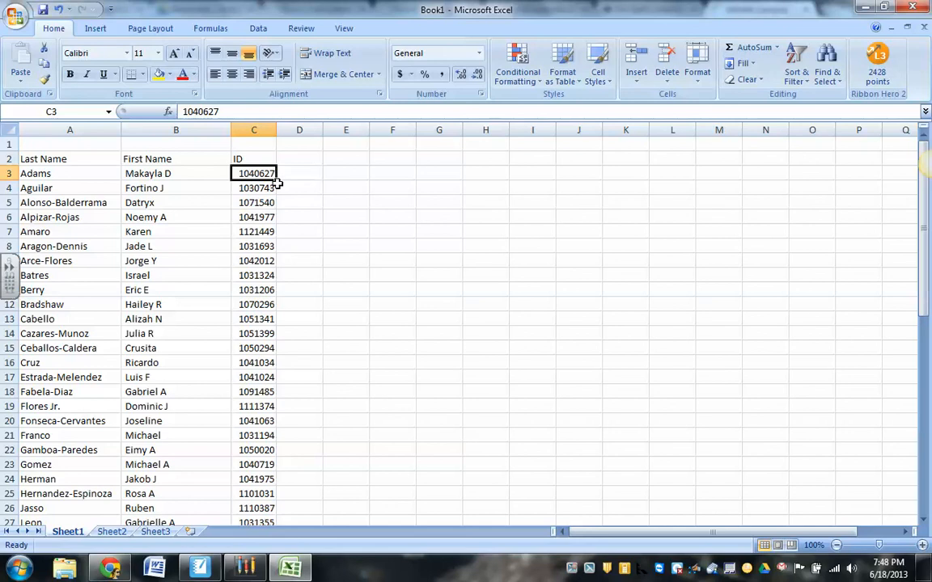
# Save the sheet as an Excel Workbook named Book1 in the SMART Response > Training folder.
pyautogui.click(43, 9)
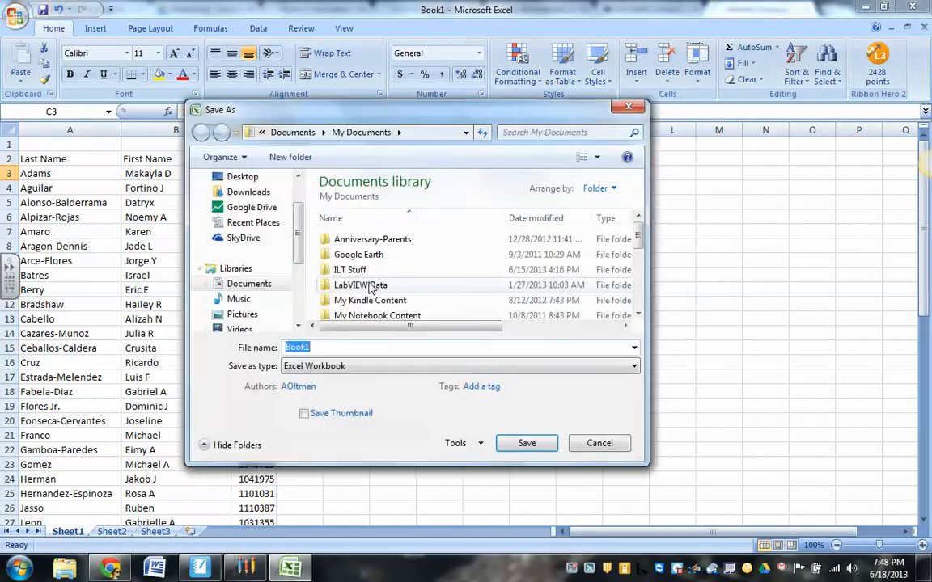
pyautogui.scroll(-3, 614, 275)
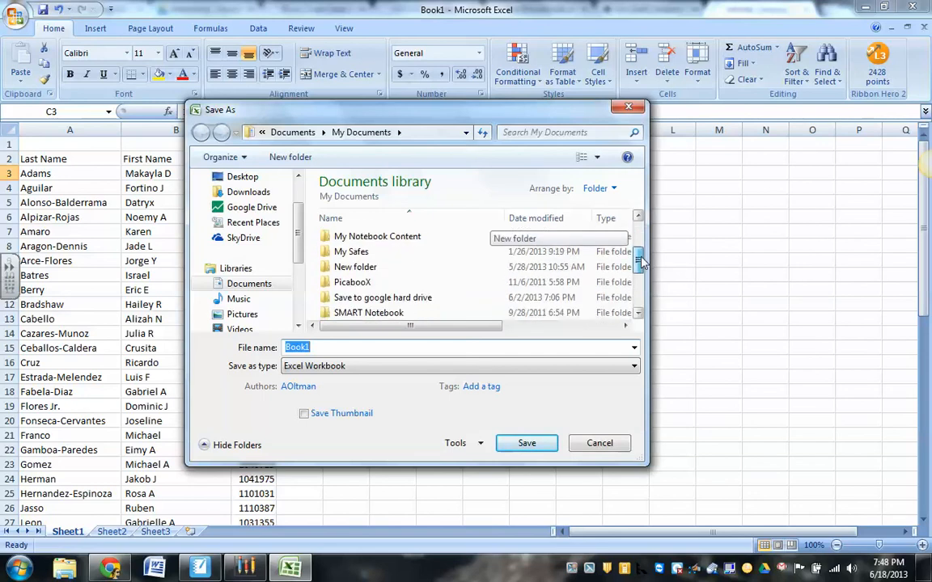
pyautogui.doubleClick(601, 298)
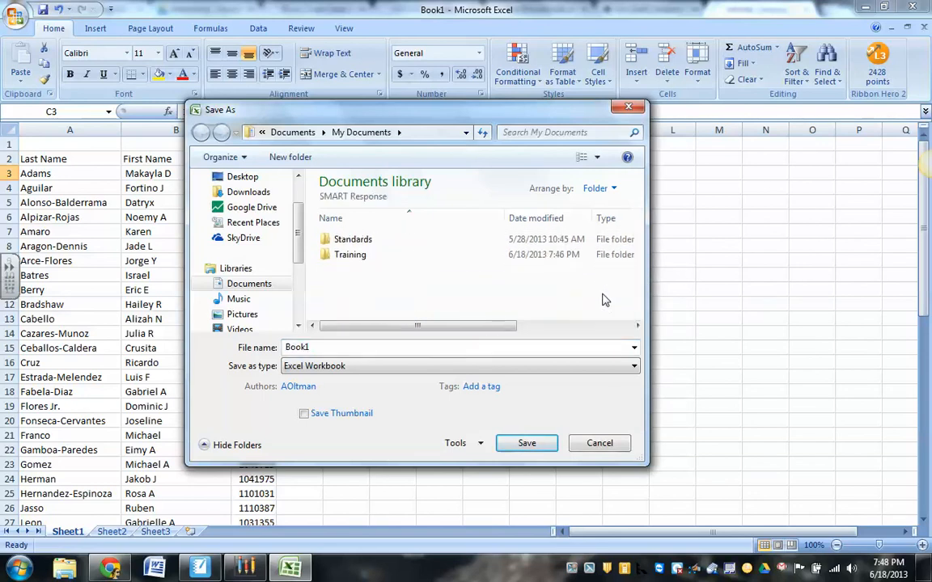
pyautogui.doubleClick(352, 257)
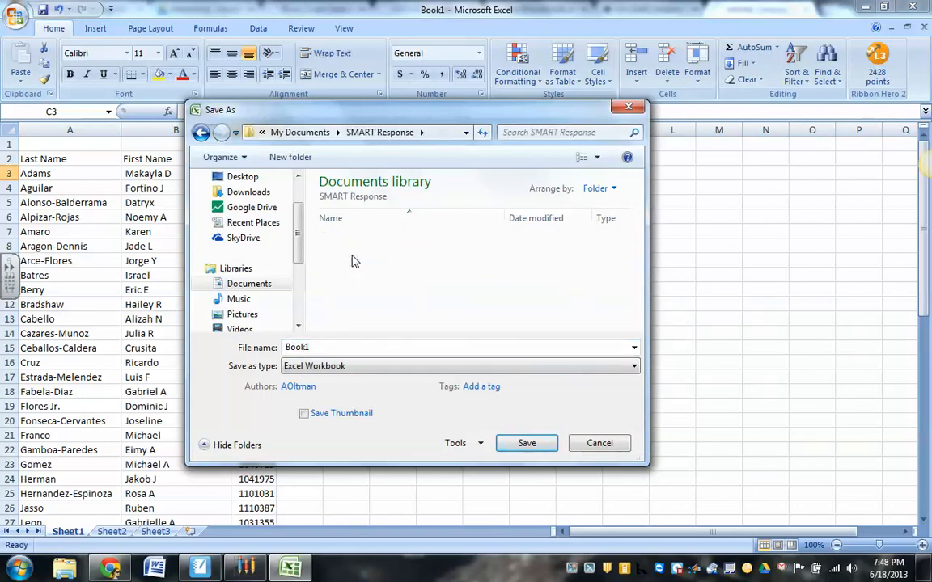
pyautogui.click(526, 444)
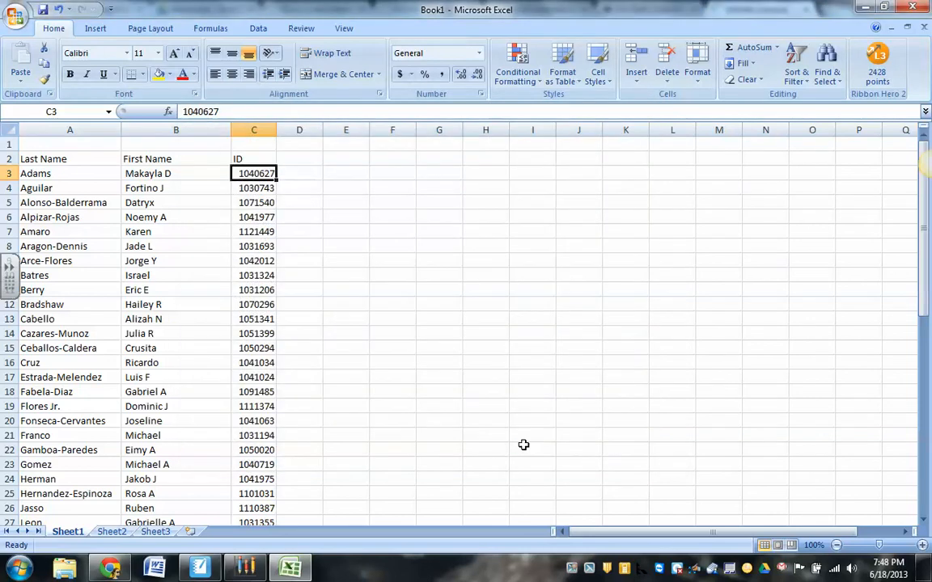
# Switch to SMART Response Teacher Tools and set up a student import into Core 1 from Microsoft Excel.
pyautogui.click(111, 569)
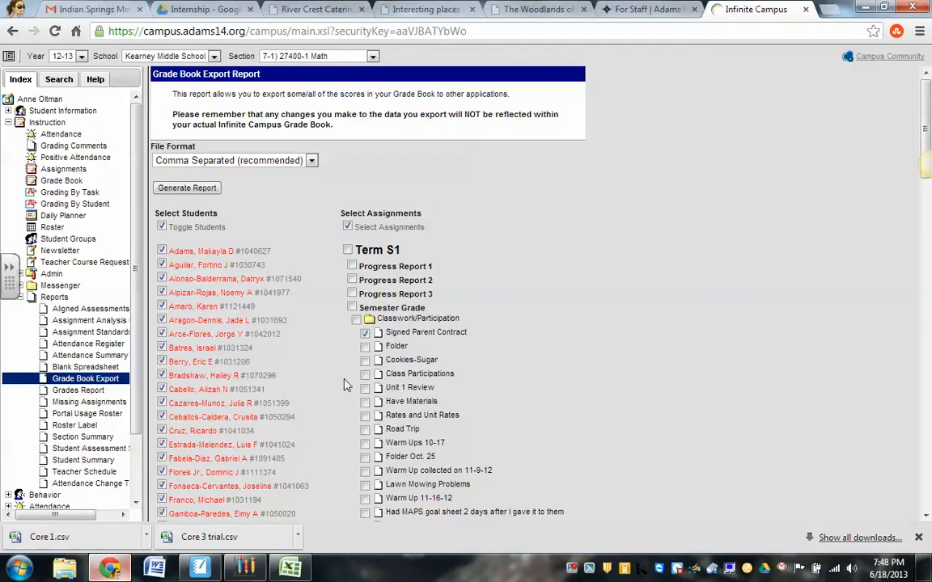
pyautogui.click(248, 568)
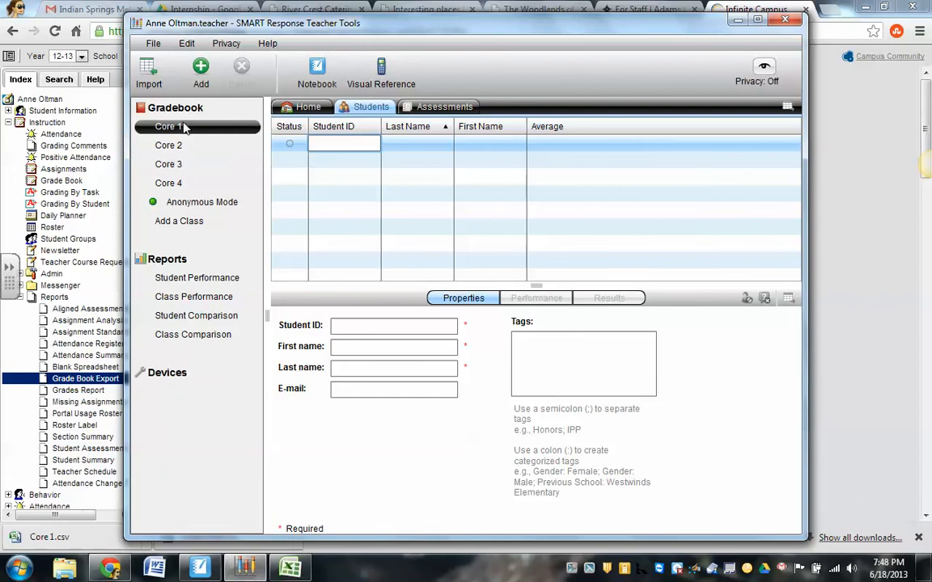
pyautogui.click(150, 69)
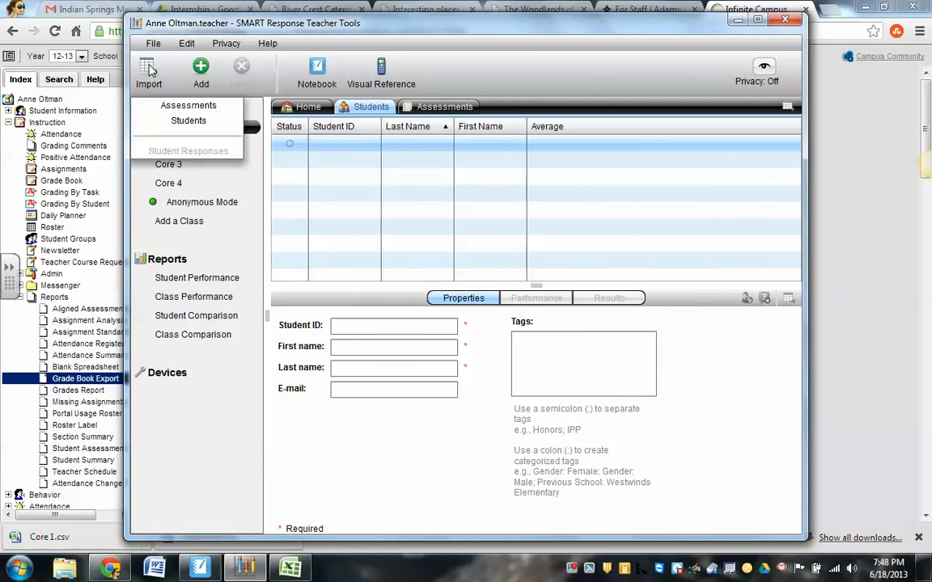
pyautogui.click(189, 121)
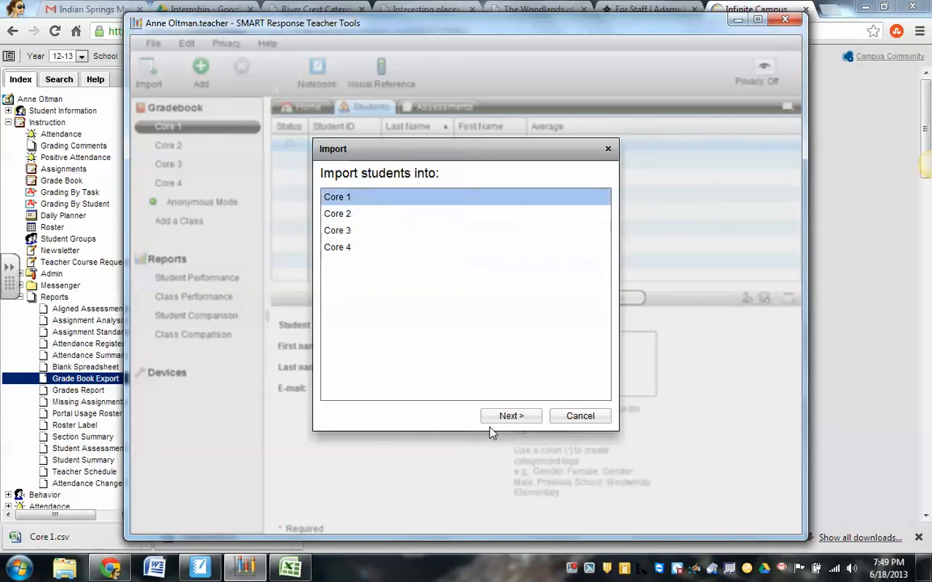
pyautogui.click(526, 418)
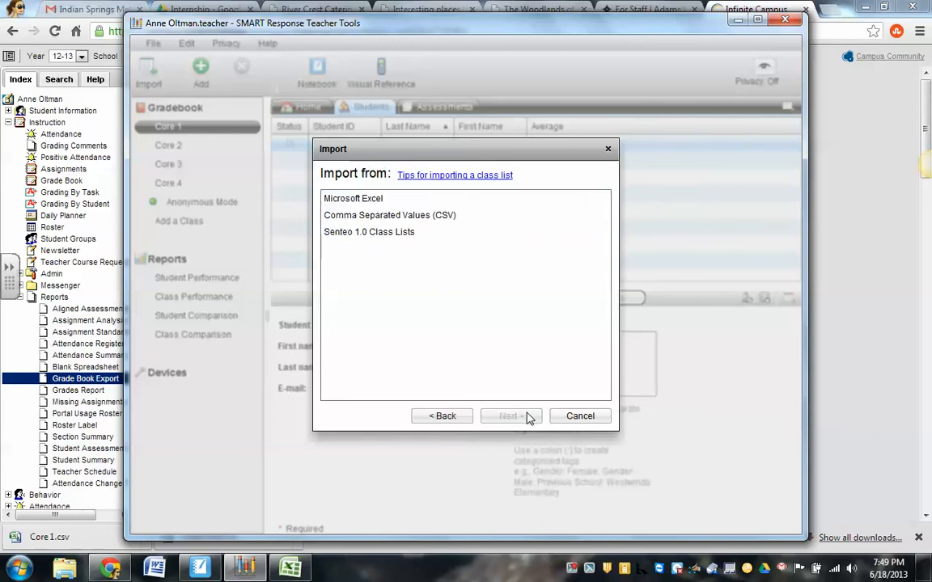
pyautogui.click(375, 200)
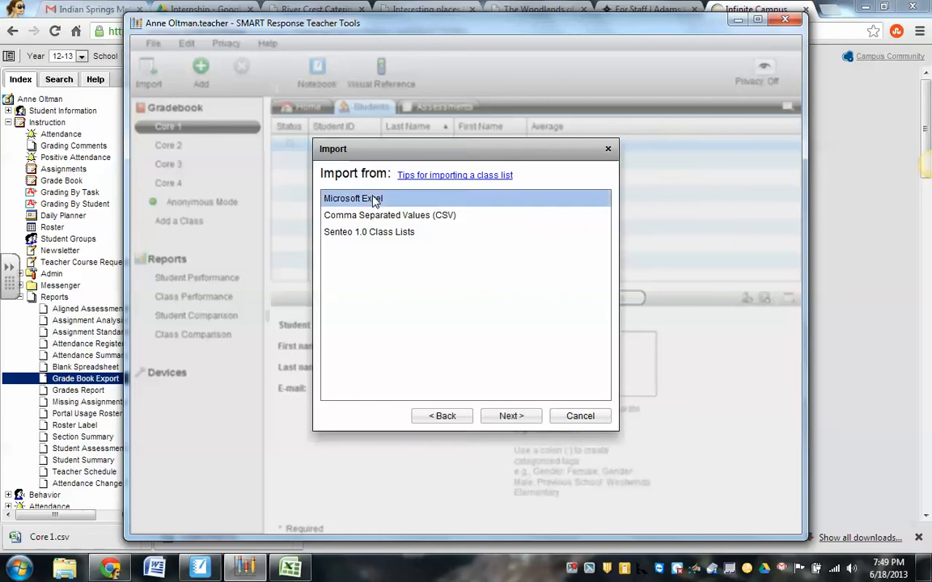
pyautogui.click(523, 418)
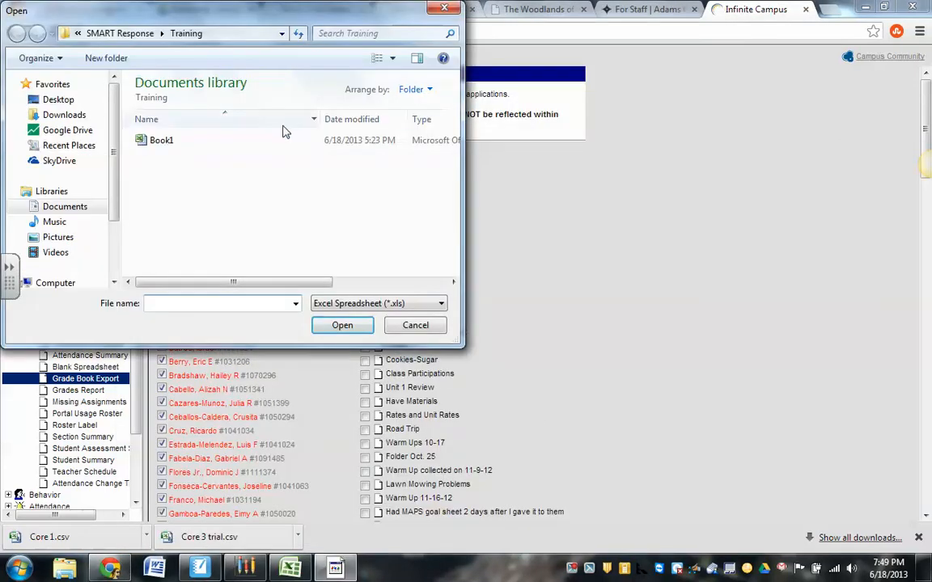
# Import the students from the Book1 spreadsheet in the Training folder and close the completion notice.
pyautogui.click(241, 142)
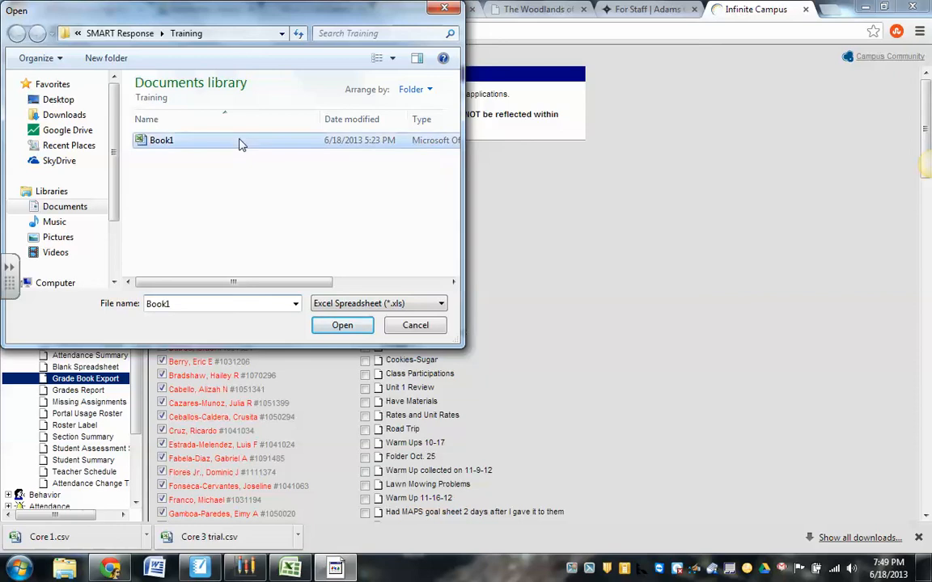
pyautogui.click(342, 327)
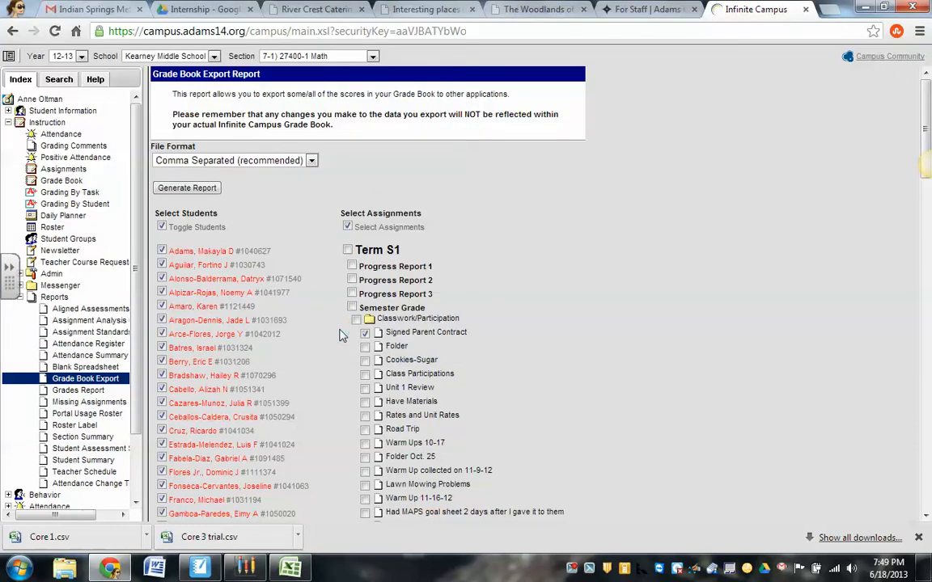
pyautogui.click(245, 568)
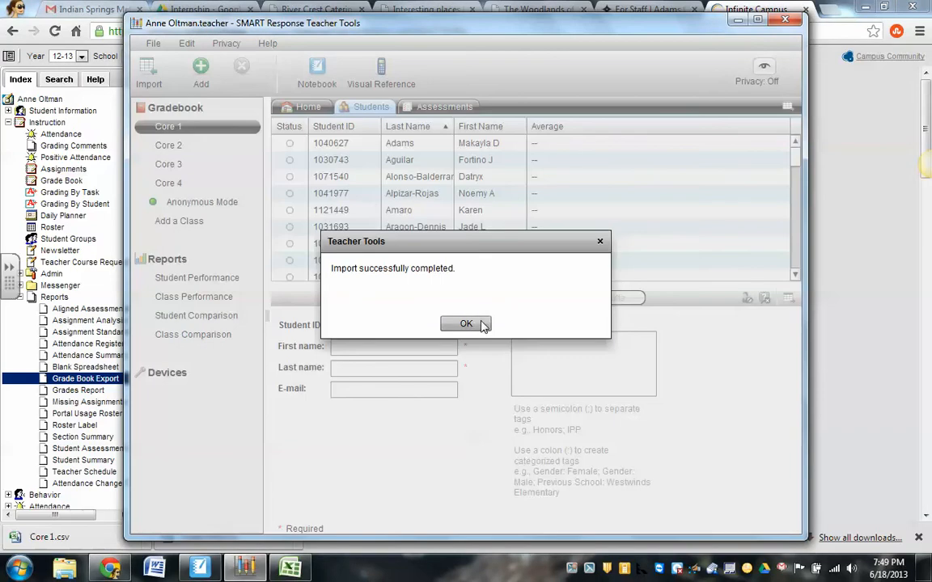
pyautogui.click(465, 324)
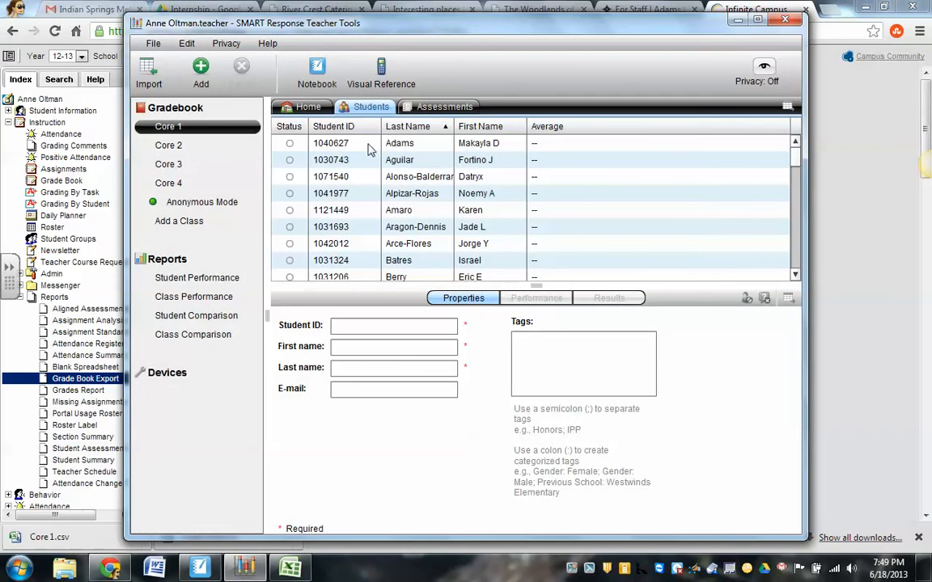
# Delete the first student in the Core 1 list.
pyautogui.click(420, 144)
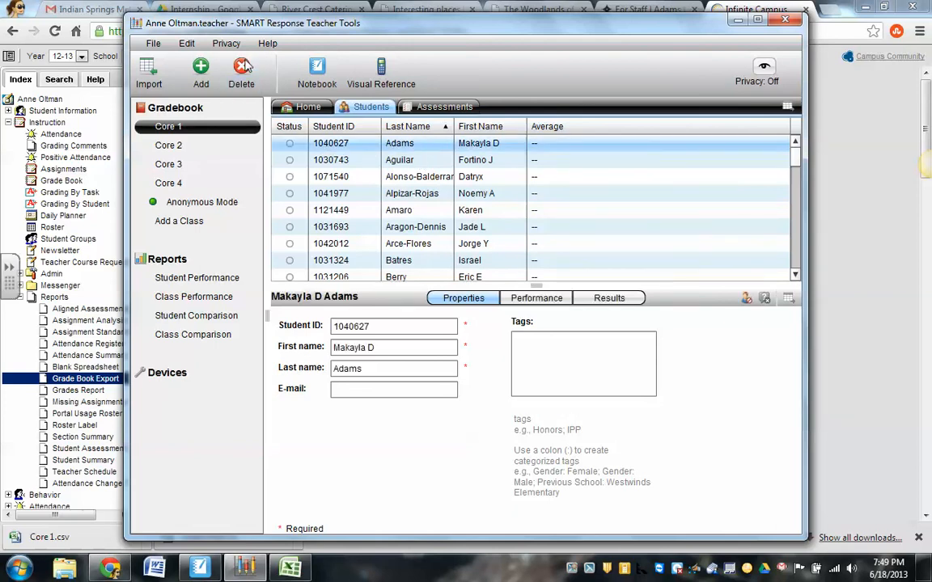
pyautogui.click(244, 66)
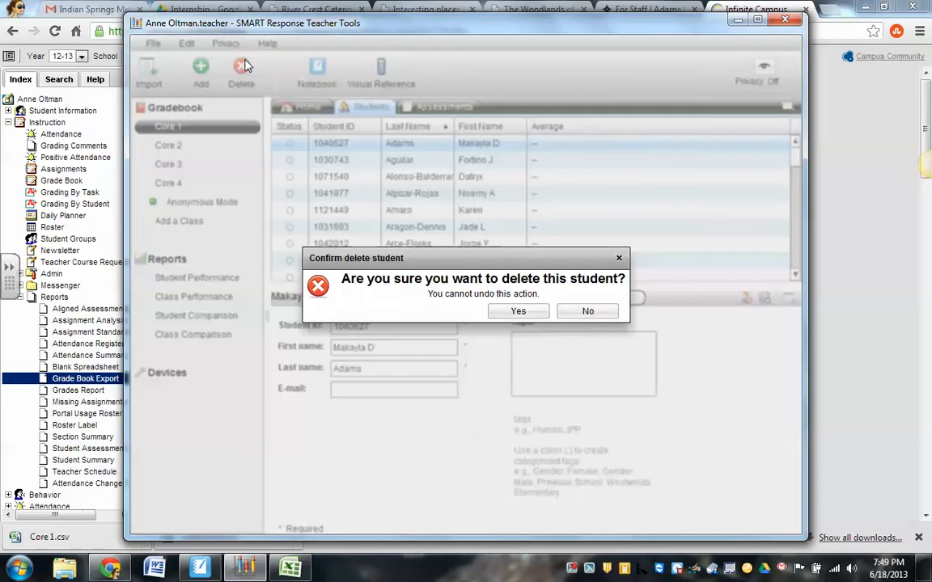
pyautogui.click(535, 314)
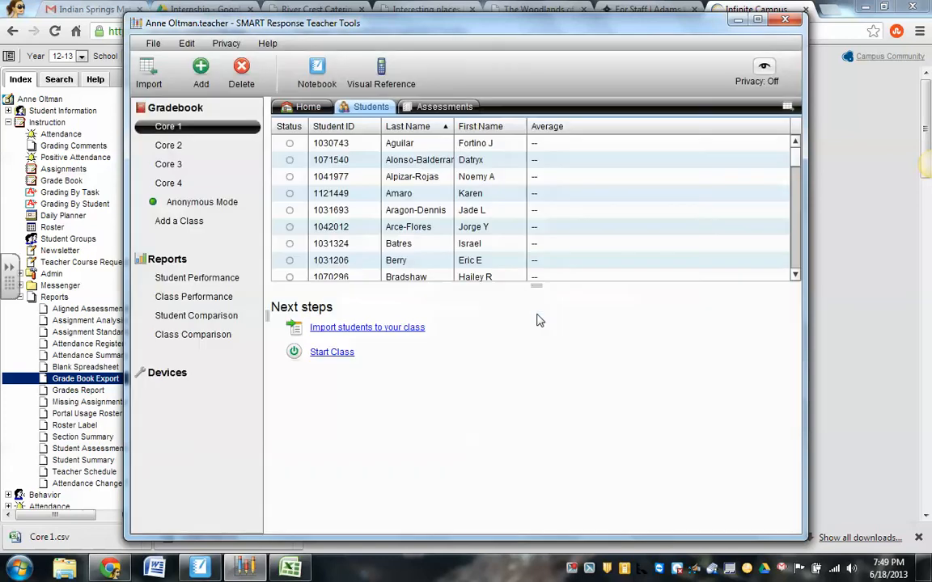
# Add a new student to Core 1, filling in the student ID, first name and last name.
pyautogui.click(200, 71)
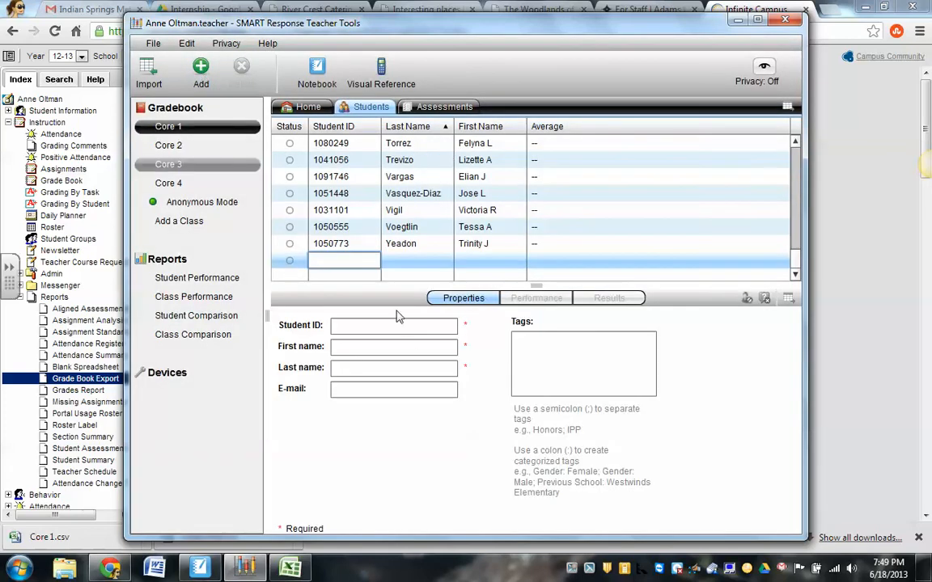
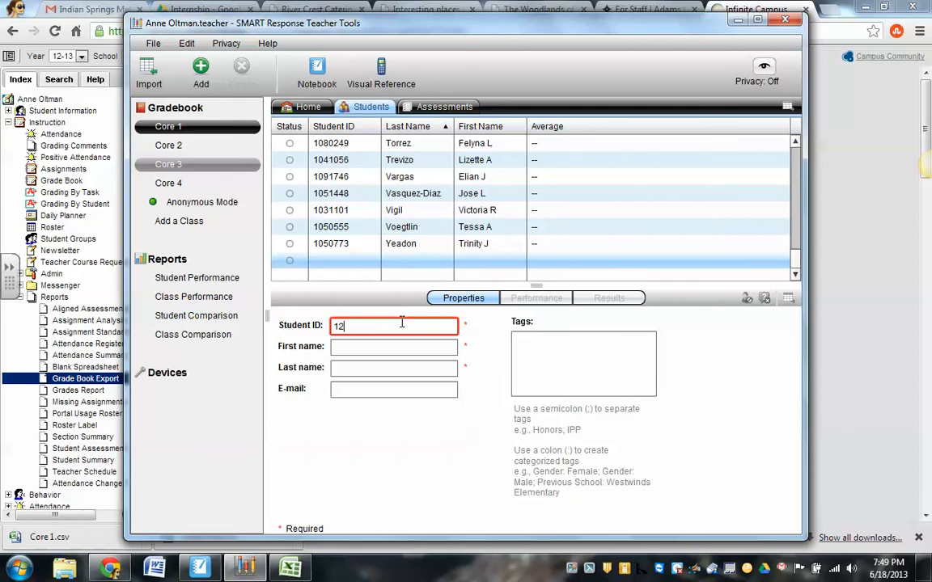
pyautogui.click(398, 346)
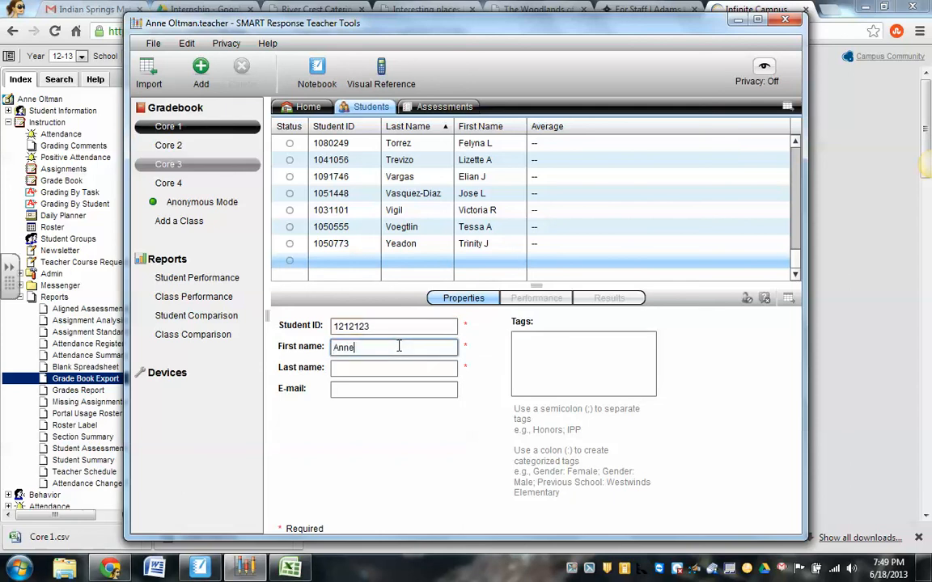
pyautogui.press('Tab')
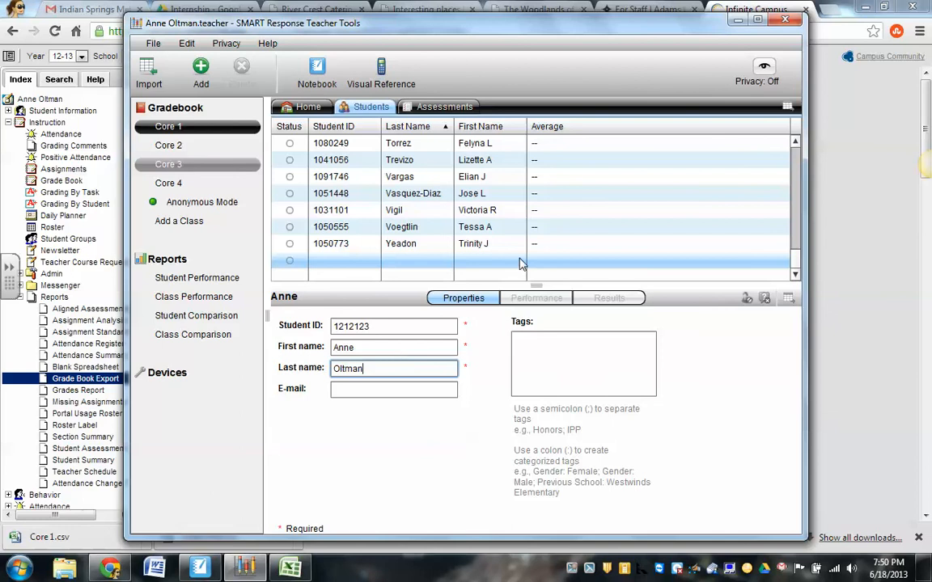
pyautogui.click(584, 212)
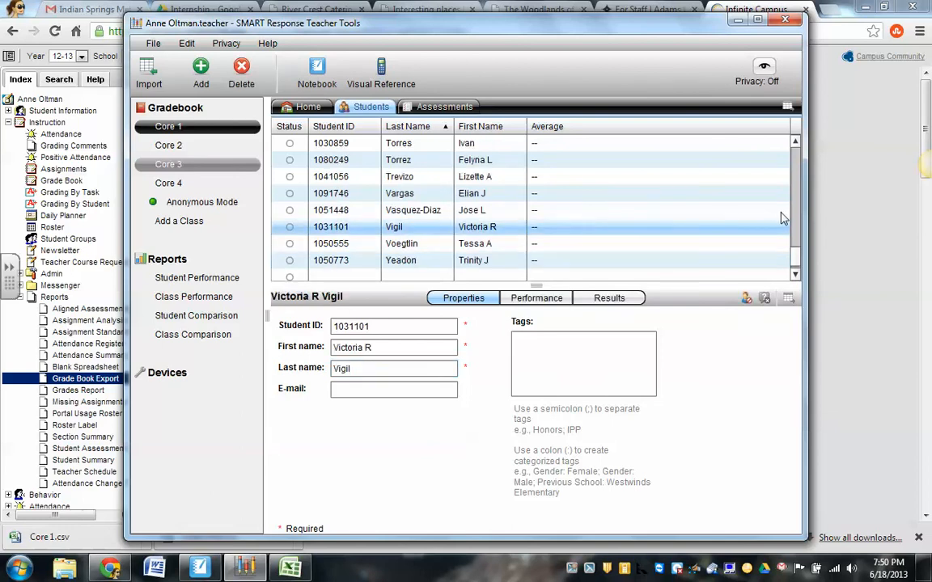
# Find the newly added student in the Core 1 list and show that student's properties.
pyautogui.scroll(3, 796, 239)
pyautogui.scroll(3, 719, 203)
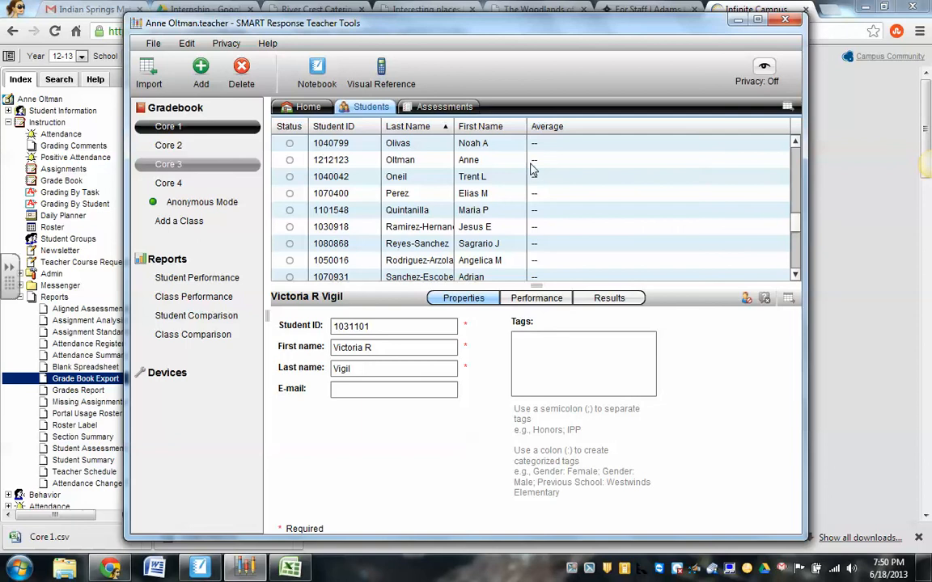
pyautogui.click(482, 159)
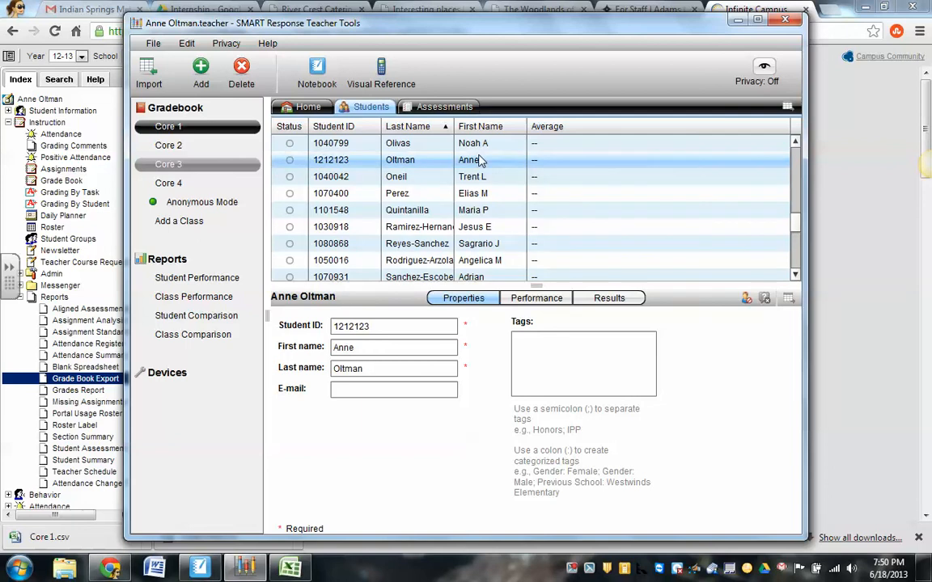